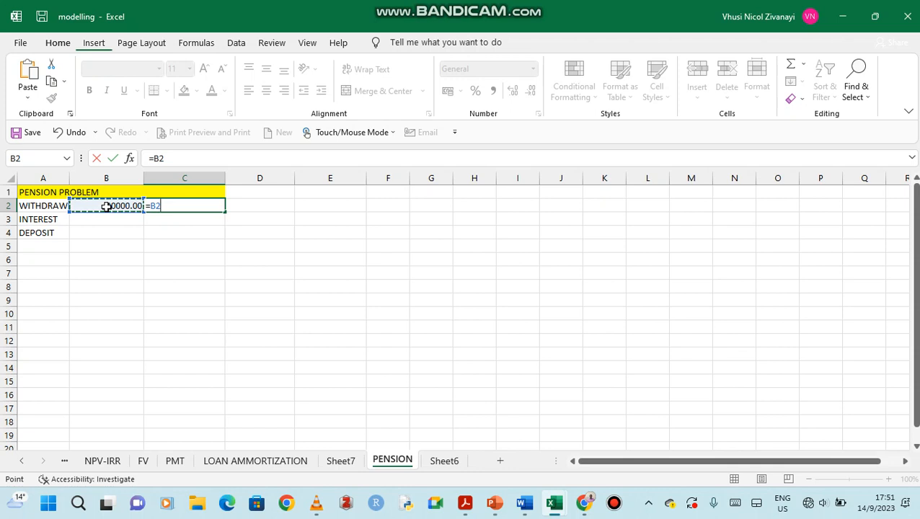
Complete the formula =B2*8 in cell C2 to total the withdrawals
{"action": "type", "text": "*"}
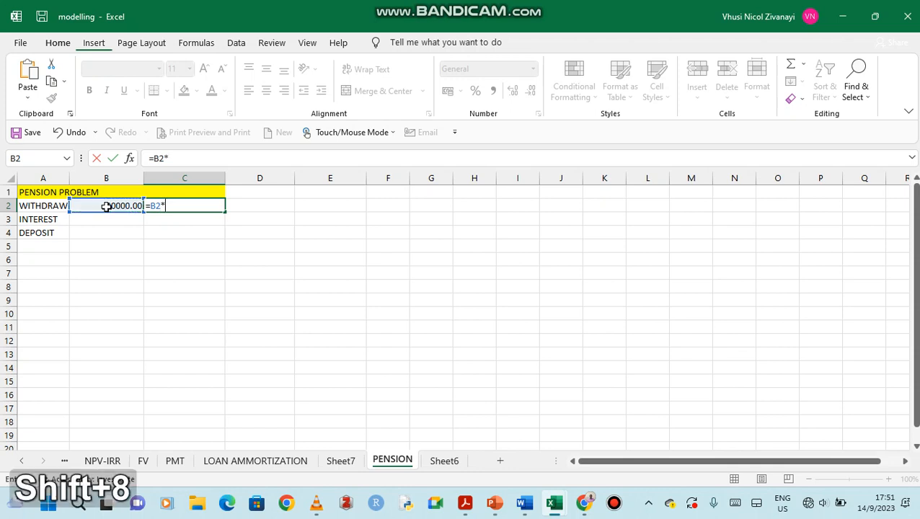
{"action": "type", "text": "8"}
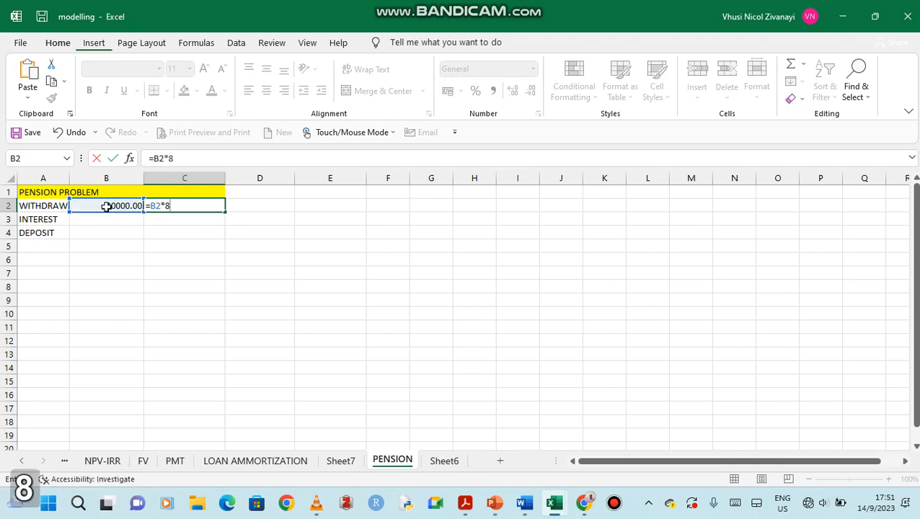
{"action": "key", "text": "Return"}
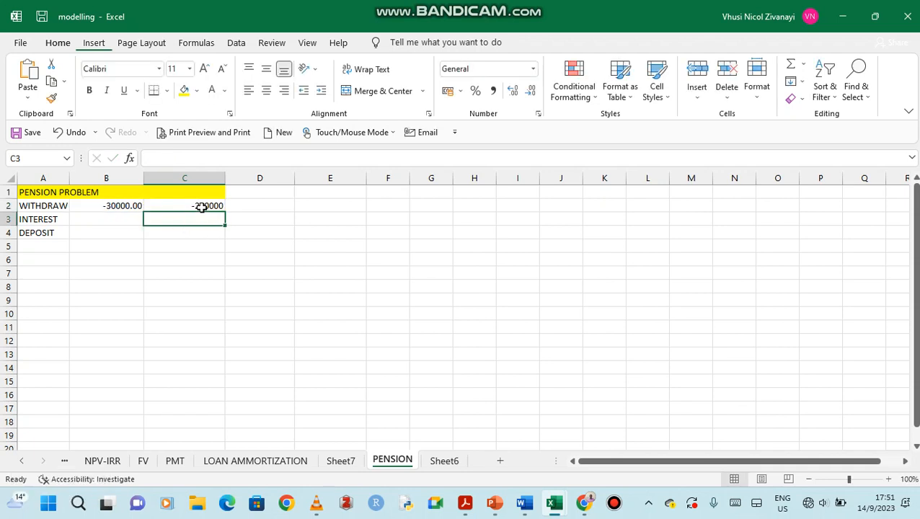
Enter an interest rate of 8% in cell B3
{"action": "left_click", "coordinate": [100, 222]}
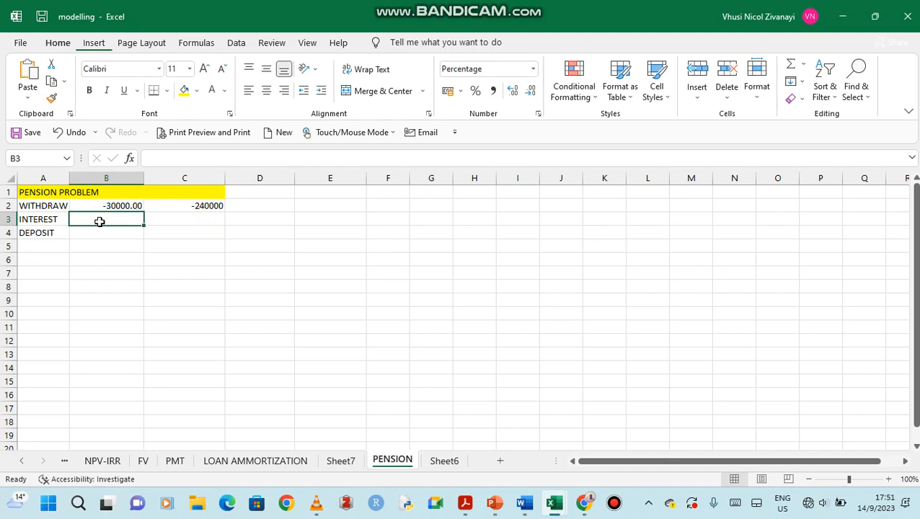
{"action": "type", "text": "8%"}
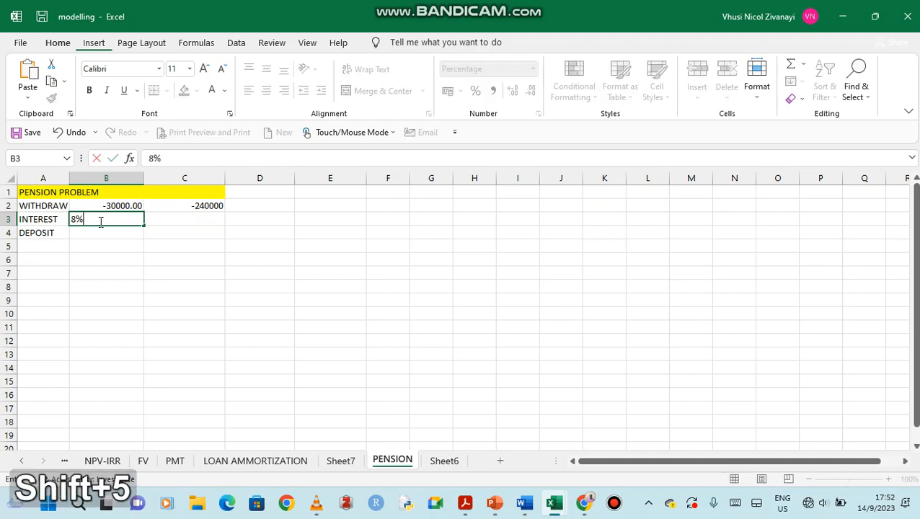
{"action": "left_click", "coordinate": [77, 232]}
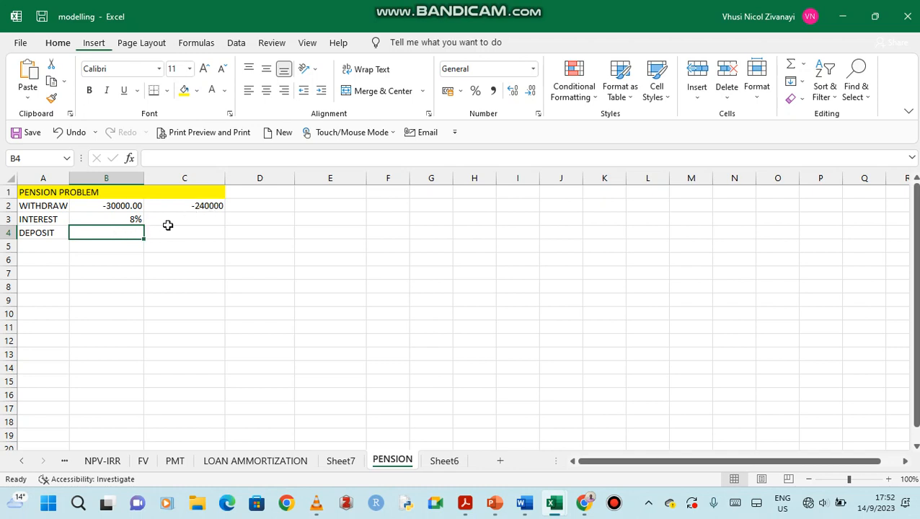
Calculate the yearly deposit in cell C4 with the formula =C2/5
{"action": "double_click", "coordinate": [194, 230]}
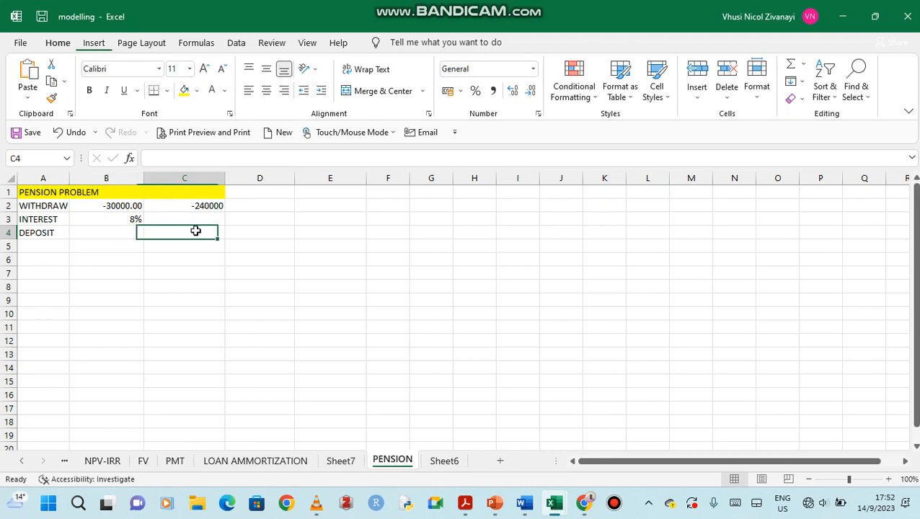
{"action": "double_click", "coordinate": [109, 231]}
{"action": "left_click", "coordinate": [180, 233]}
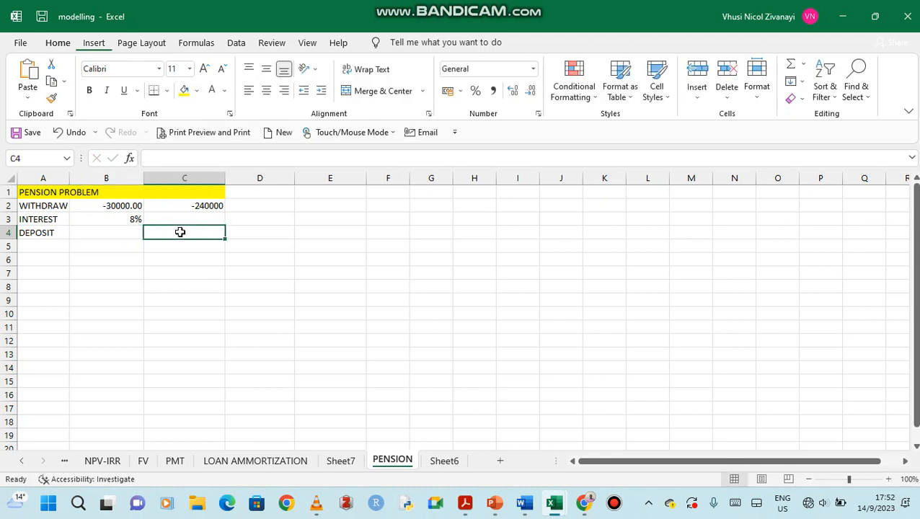
{"action": "type", "text": "="}
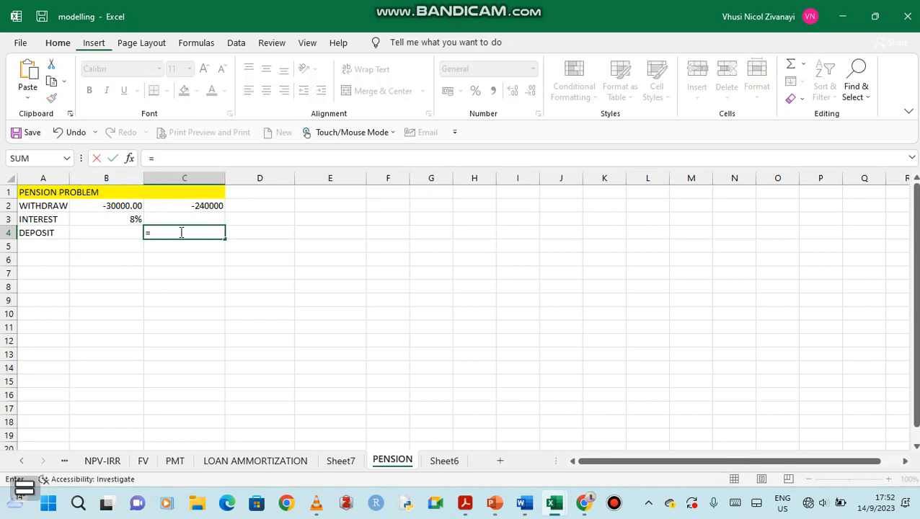
{"action": "left_click", "coordinate": [199, 206]}
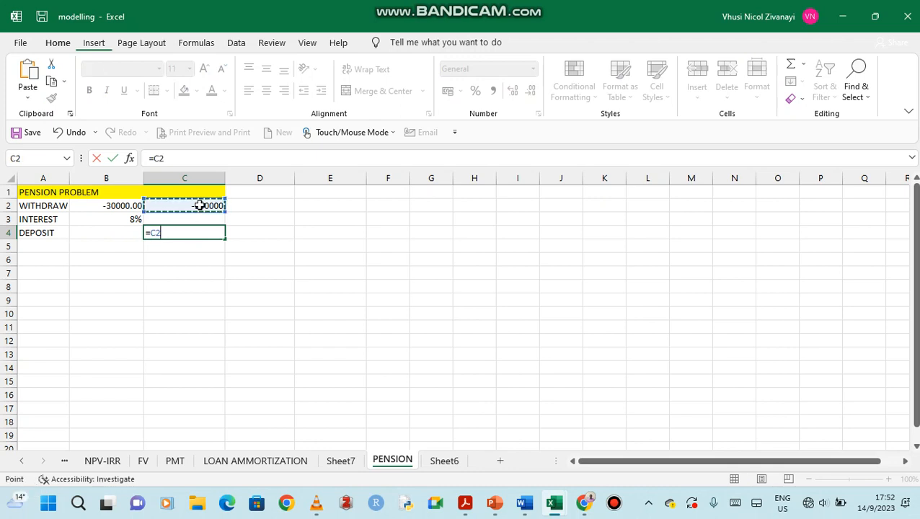
{"action": "type", "text": "/"}
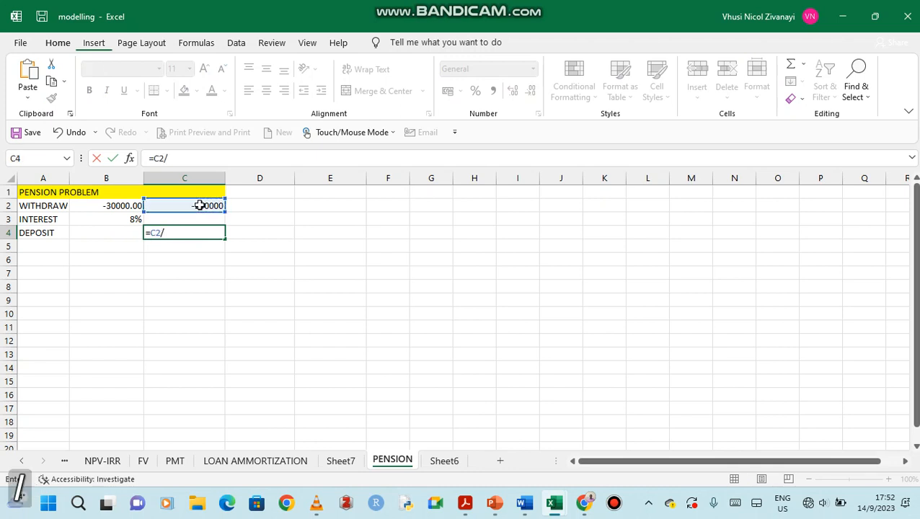
{"action": "type", "text": "5"}
{"action": "key", "text": "Return"}
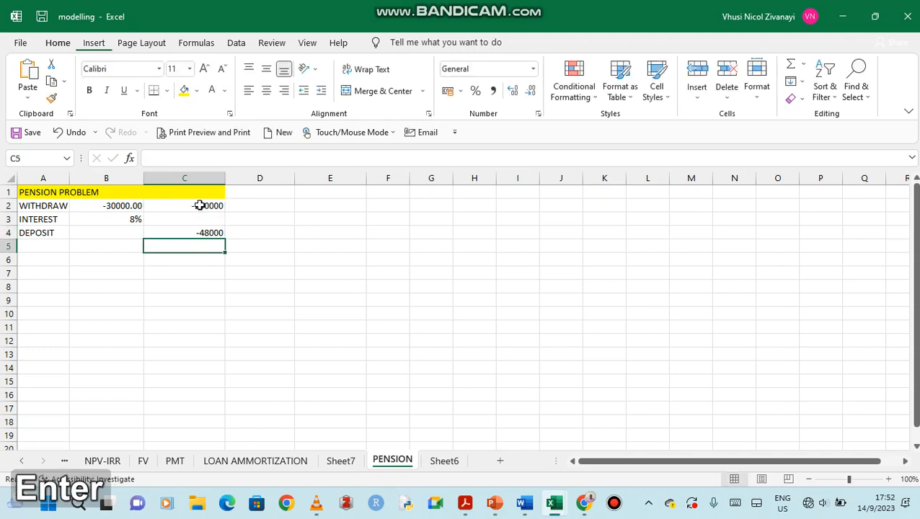
Enter 48000 as the deposit amount in cell B4
{"action": "left_click", "coordinate": [120, 231]}
{"action": "type", "text": "48"}
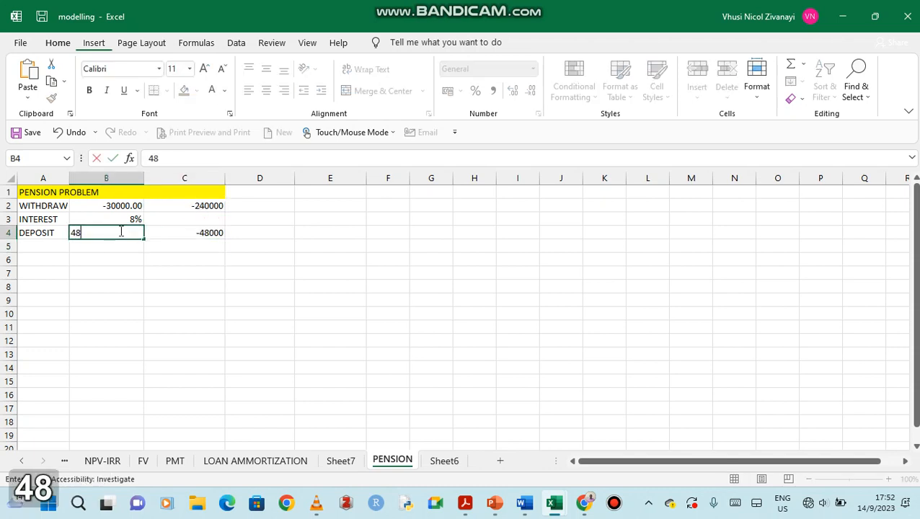
{"action": "type", "text": "-"}
{"action": "key", "text": "BackSpace"}
{"action": "type", "text": "000"}
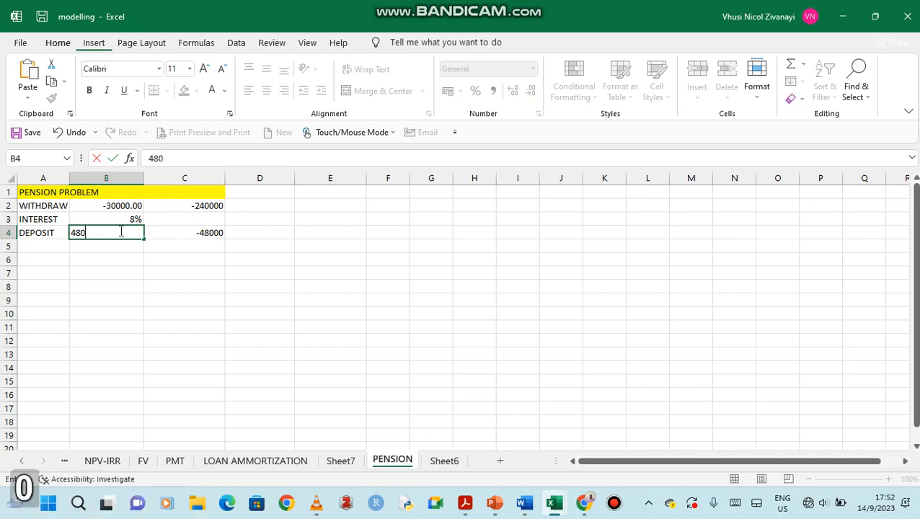
{"action": "left_click", "coordinate": [90, 256]}
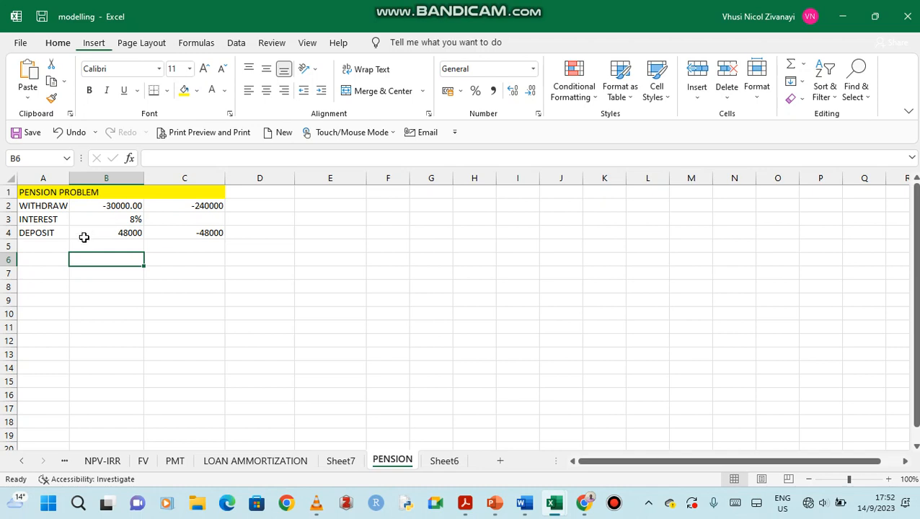
Insert a table with a header row at cell A6, below the pension inputs
{"action": "left_click", "coordinate": [40, 256]}
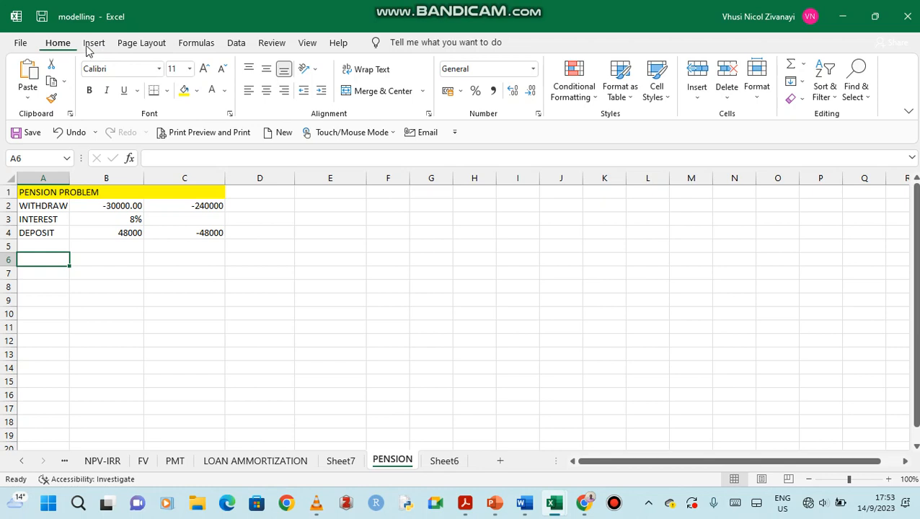
{"action": "left_click", "coordinate": [92, 47]}
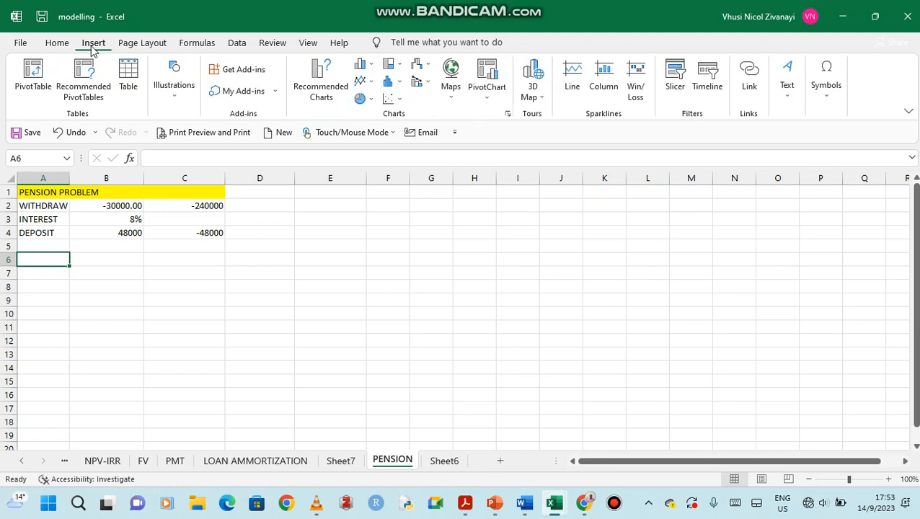
{"action": "left_click", "coordinate": [129, 77]}
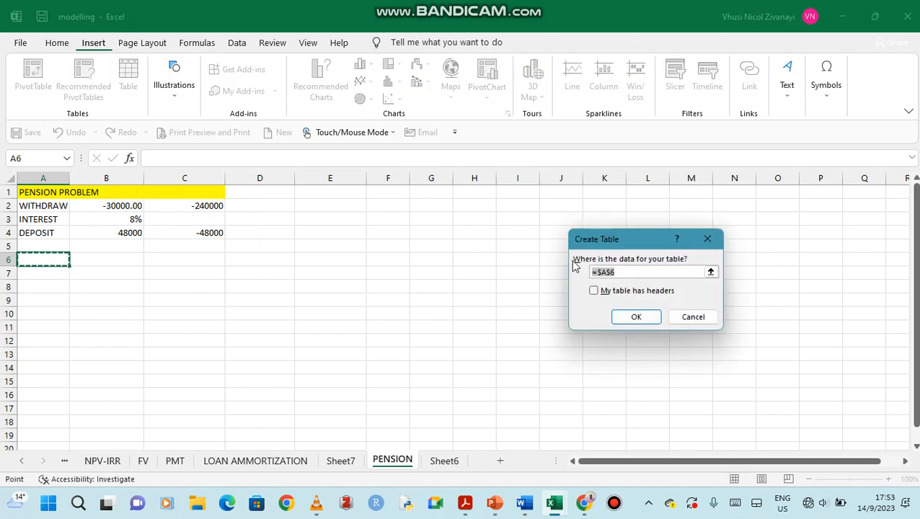
{"action": "left_click", "coordinate": [605, 292]}
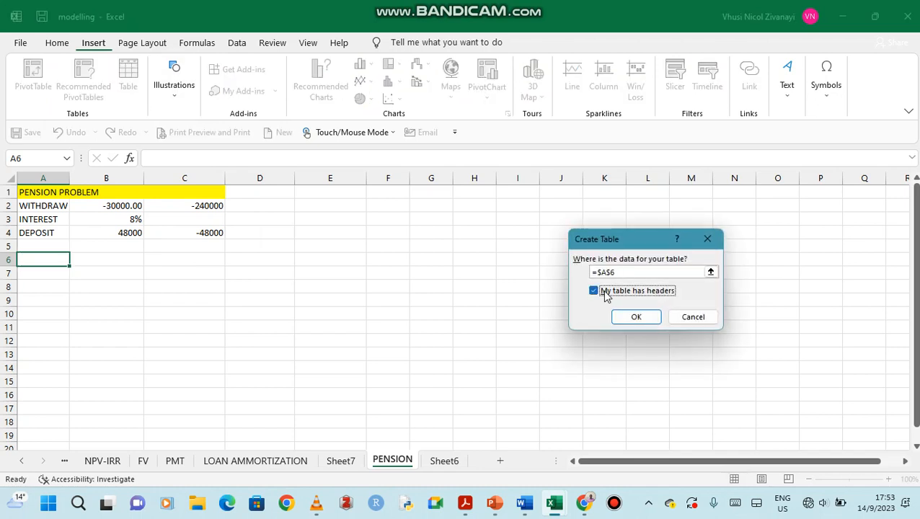
{"action": "left_click", "coordinate": [637, 317]}
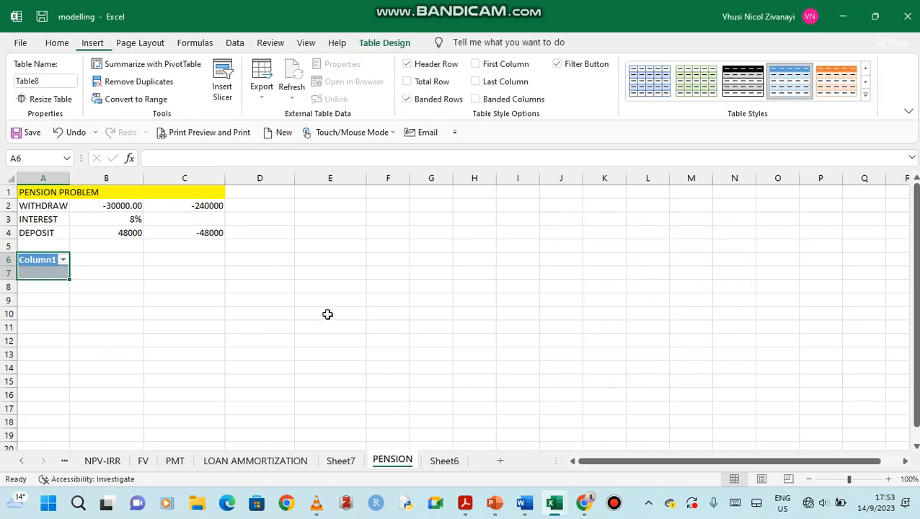
Rename the new table's column header in A6 to YEAR
{"action": "double_click", "coordinate": [45, 260]}
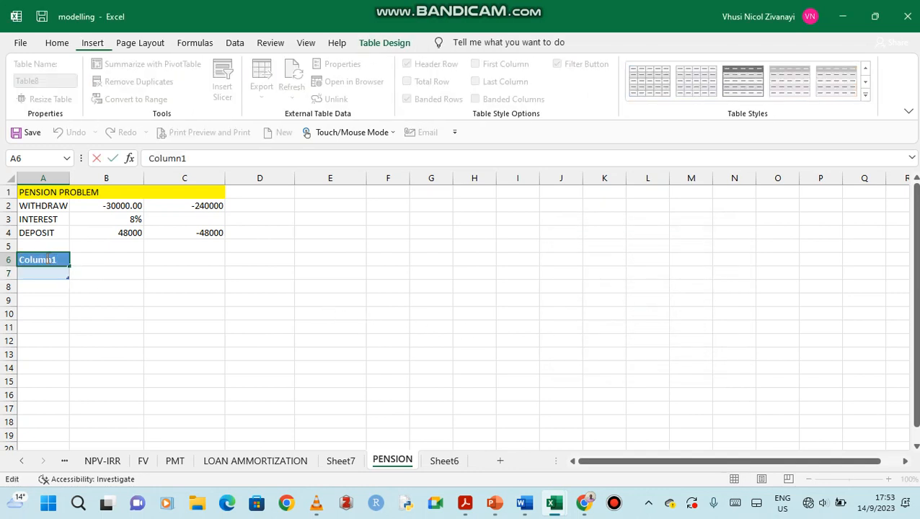
{"action": "key", "text": "BackSpace"}
{"action": "key", "text": "BackSpace"}
{"action": "key", "text": "BackSpace"}
{"action": "key", "text": "BackSpace"}
{"action": "key", "text": "BackSpace"}
{"action": "key", "text": "BackSpace"}
{"action": "key", "text": "BackSpace"}
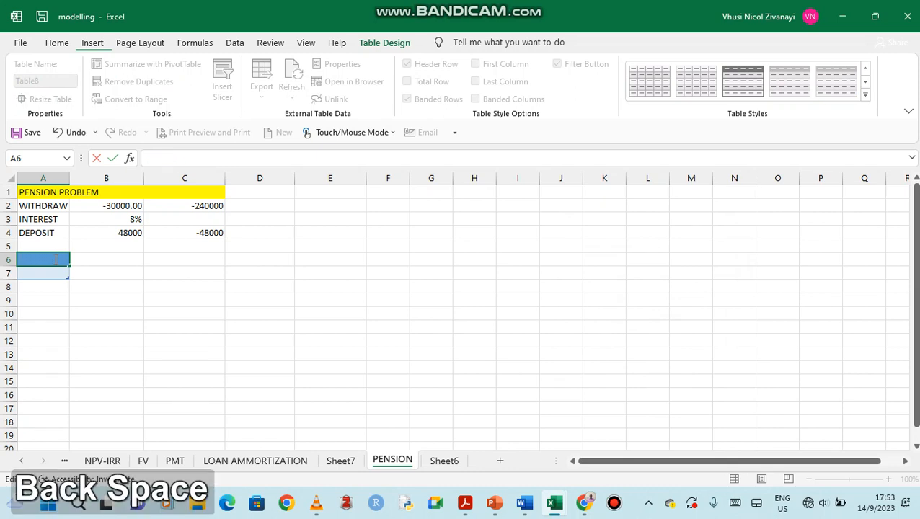
{"action": "type", "text": "YEAR"}
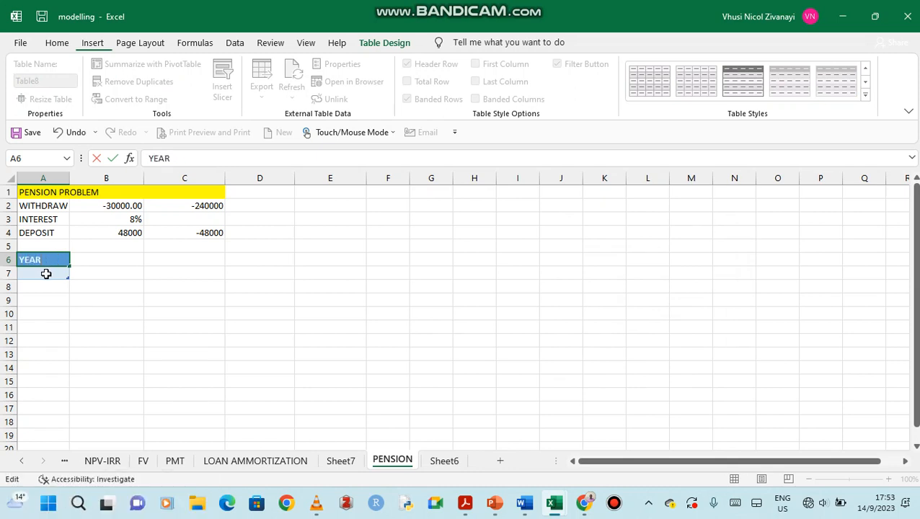
Number the YEAR column from 1 to 13 in cells A7 to A19, entering the first three years and extending the series
{"action": "left_click", "coordinate": [45, 274]}
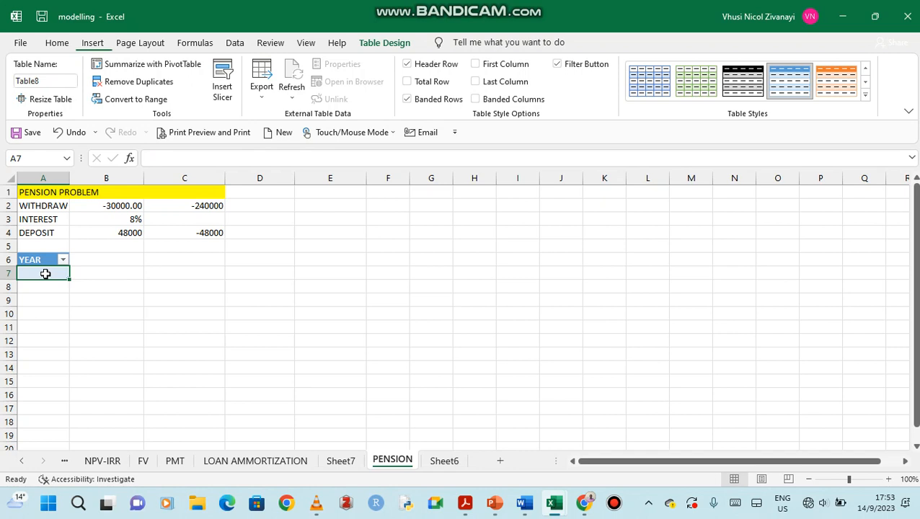
{"action": "type", "text": "12"}
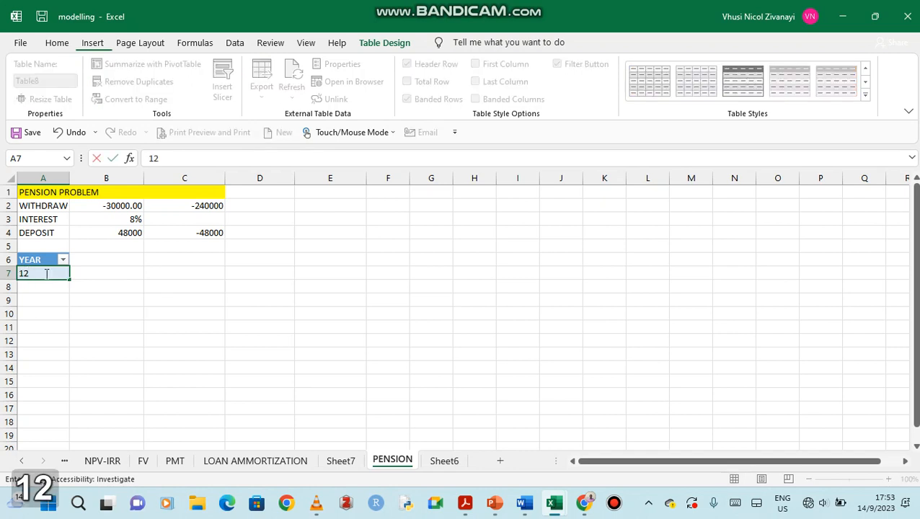
{"action": "key", "text": "BackSpace"}
{"action": "key", "text": "Down"}
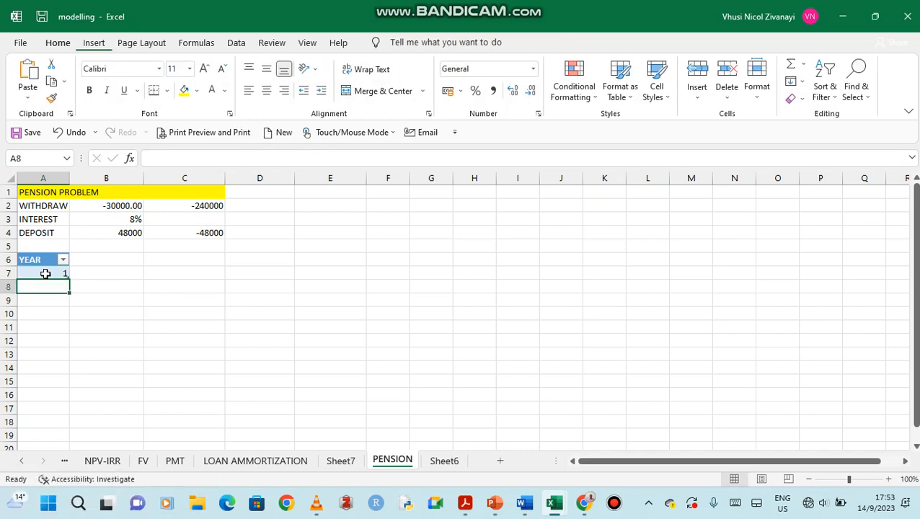
{"action": "type", "text": "2"}
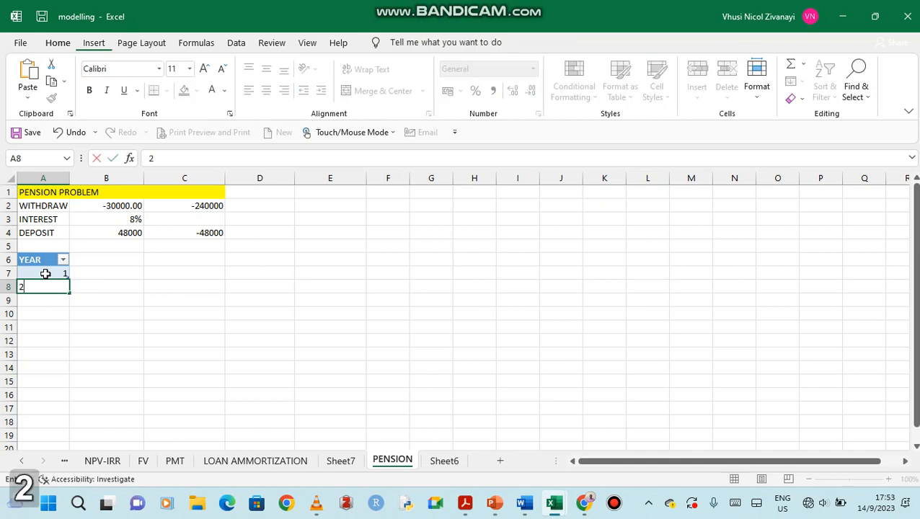
{"action": "key", "text": "Down"}
{"action": "type", "text": "3"}
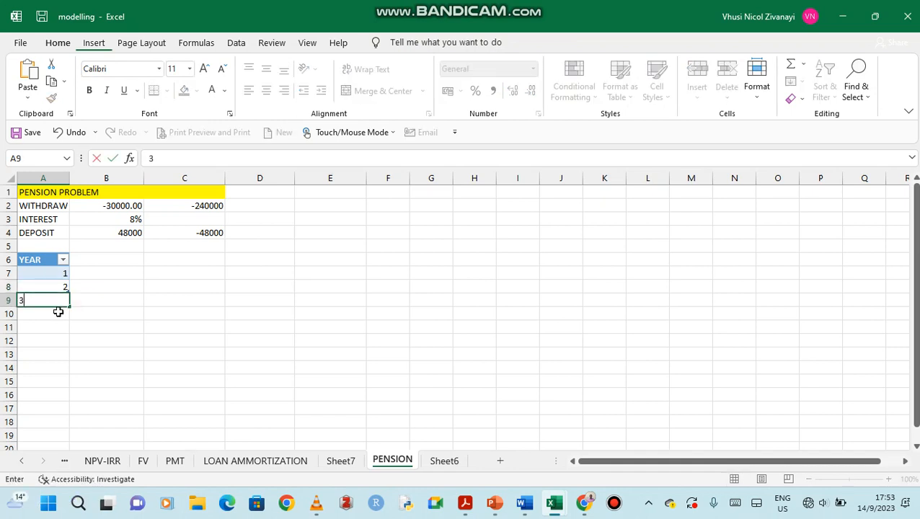
{"action": "key", "text": "Down"}
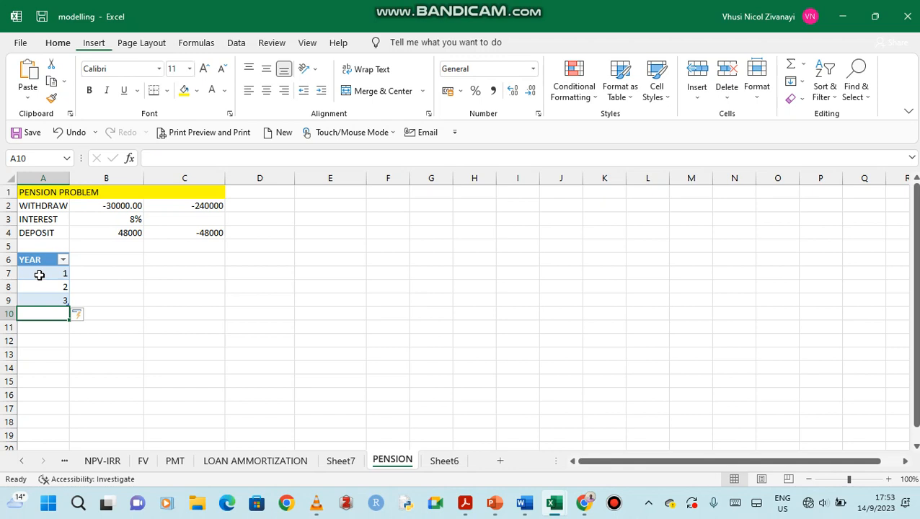
{"action": "left_click_drag", "start_coordinate": [39, 275], "coordinate": [71, 440]}
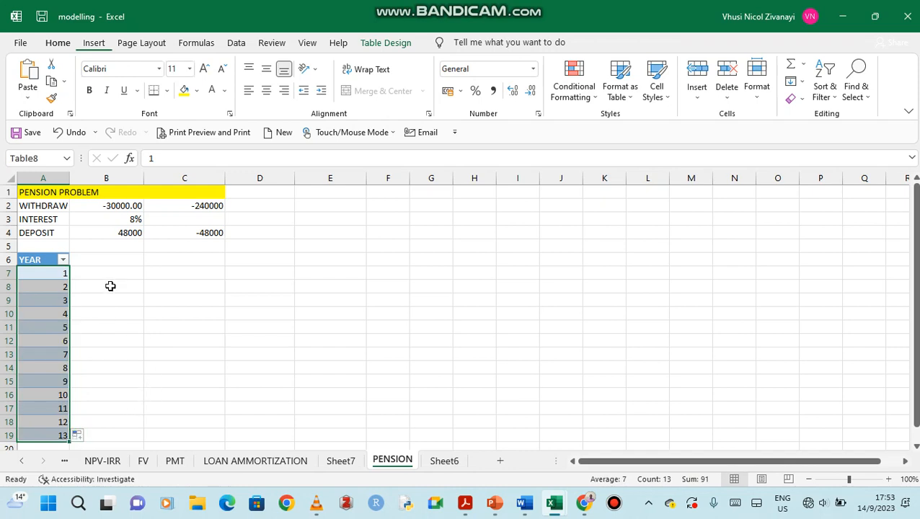
Add a second table column in B6 with the header BAL-START
{"action": "left_click", "coordinate": [92, 260]}
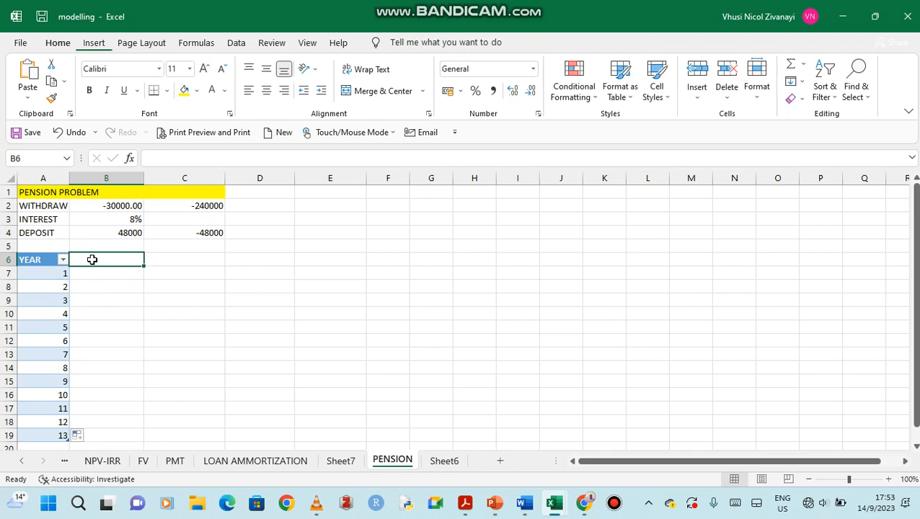
{"action": "type", "text": "BA"}
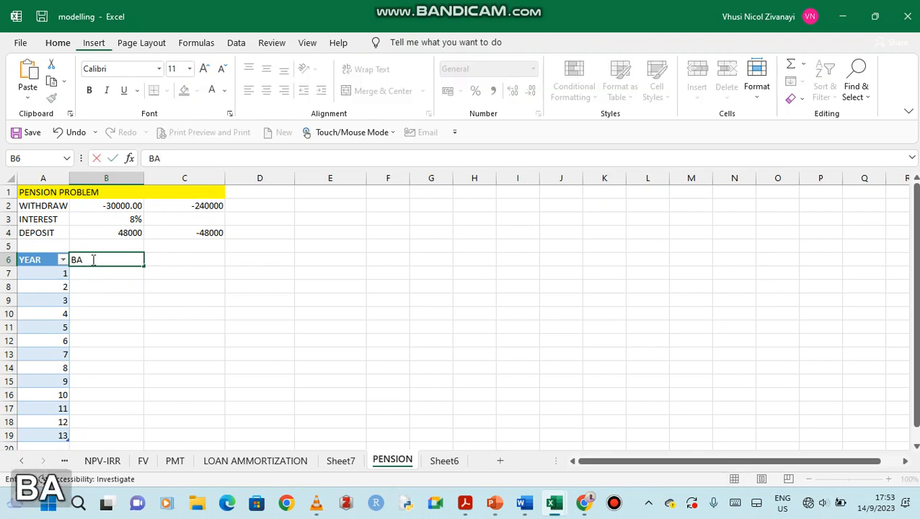
{"action": "type", "text": "L-S"}
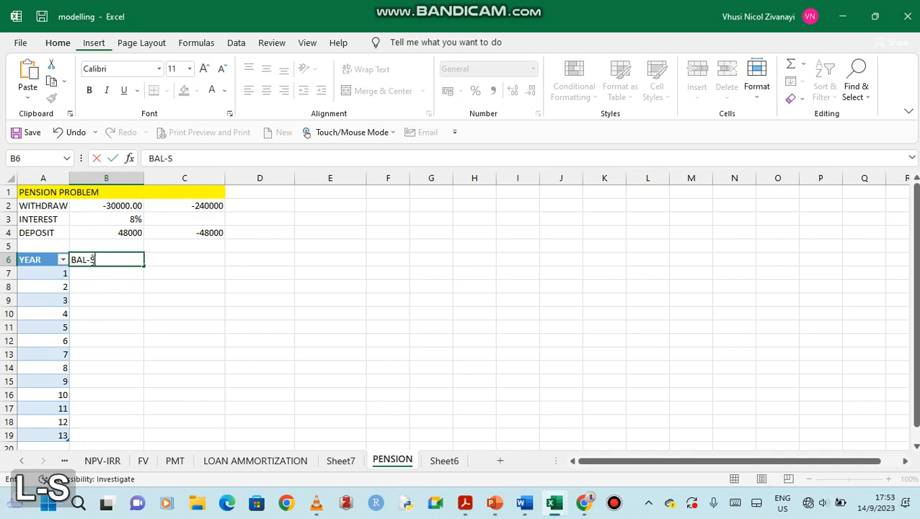
{"action": "type", "text": "TART"}
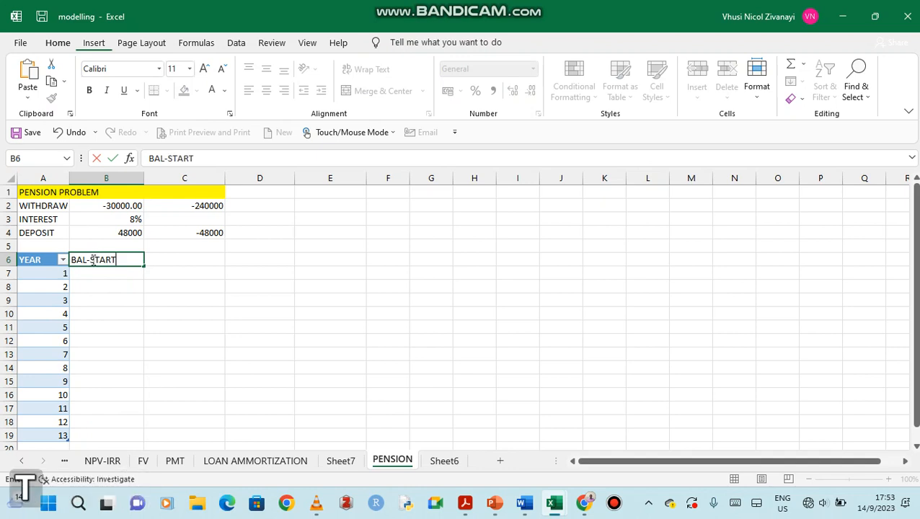
{"action": "left_click", "coordinate": [169, 261]}
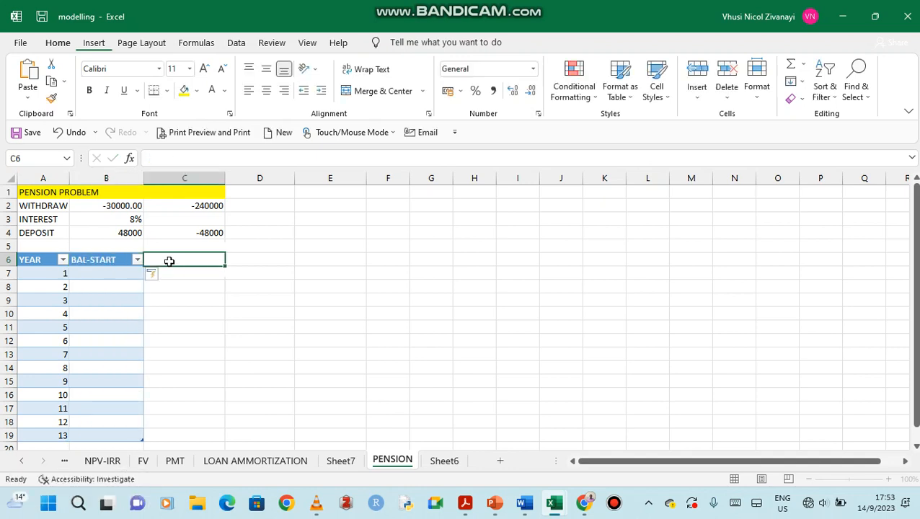
Add two more table columns with the headers DEPOSIT in C6 and INTEREST in D6
{"action": "type", "text": "D"}
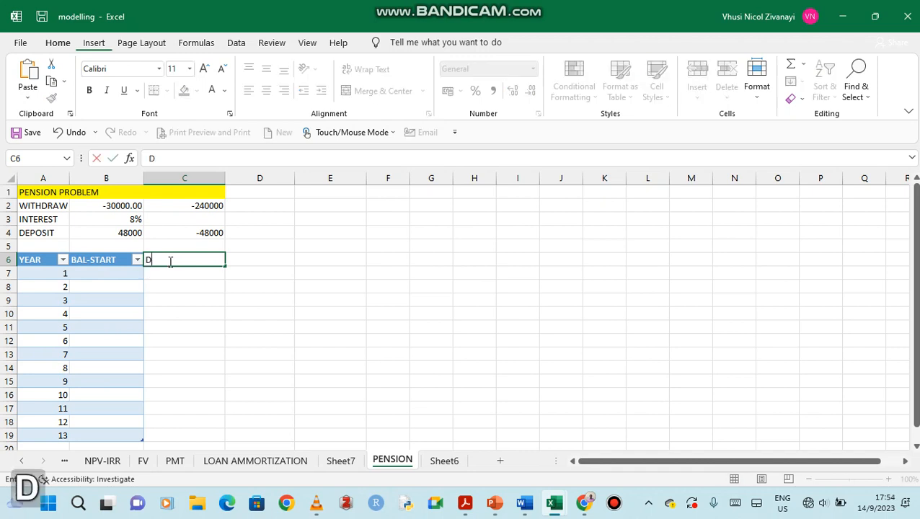
{"action": "type", "text": "EPOS"}
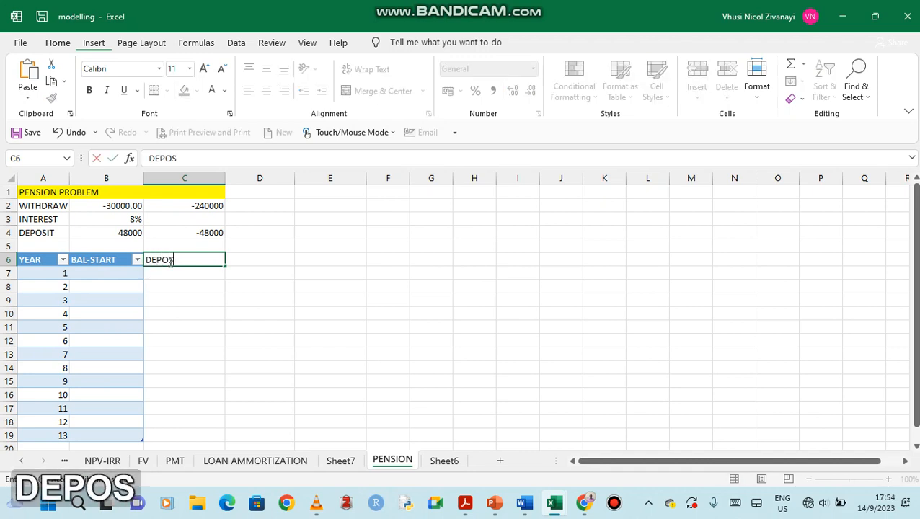
{"action": "type", "text": "IT"}
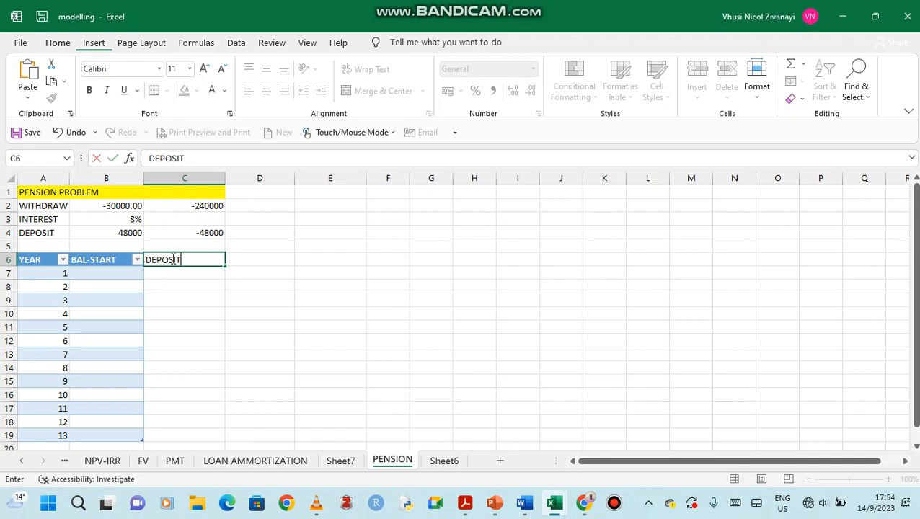
{"action": "left_click", "coordinate": [251, 260]}
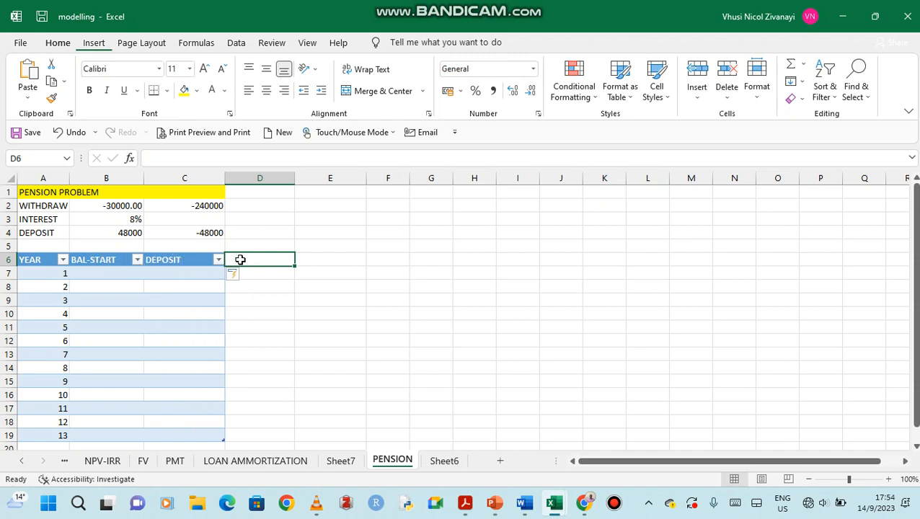
{"action": "type", "text": "INT"}
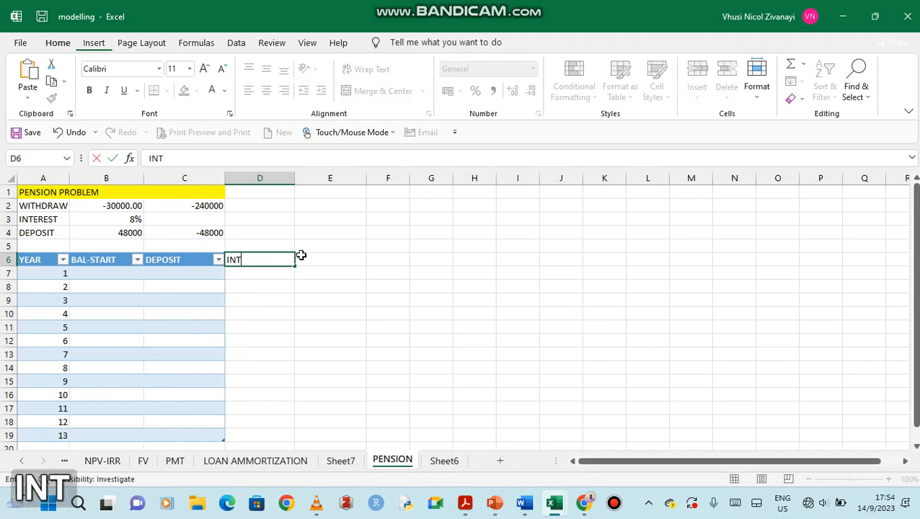
{"action": "type", "text": "EREST"}
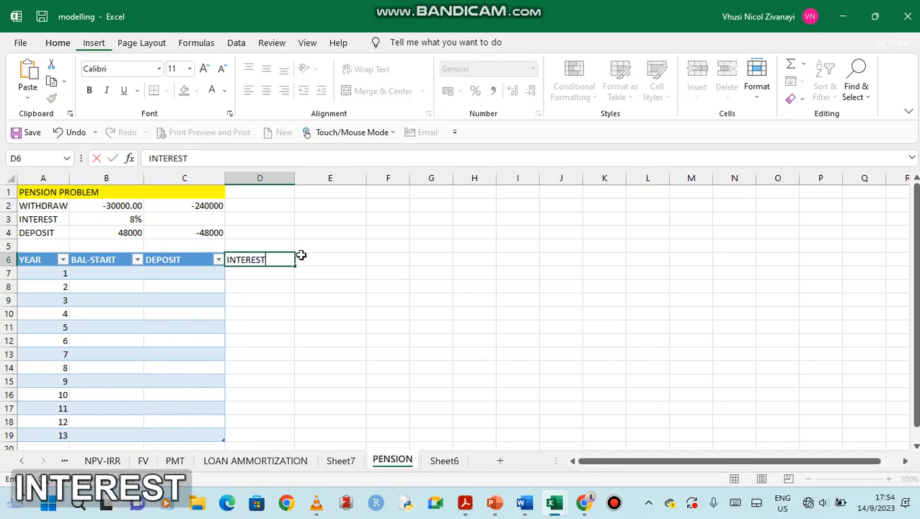
Add a fifth table column in E6 with the header BAL-END
{"action": "left_click", "coordinate": [315, 262]}
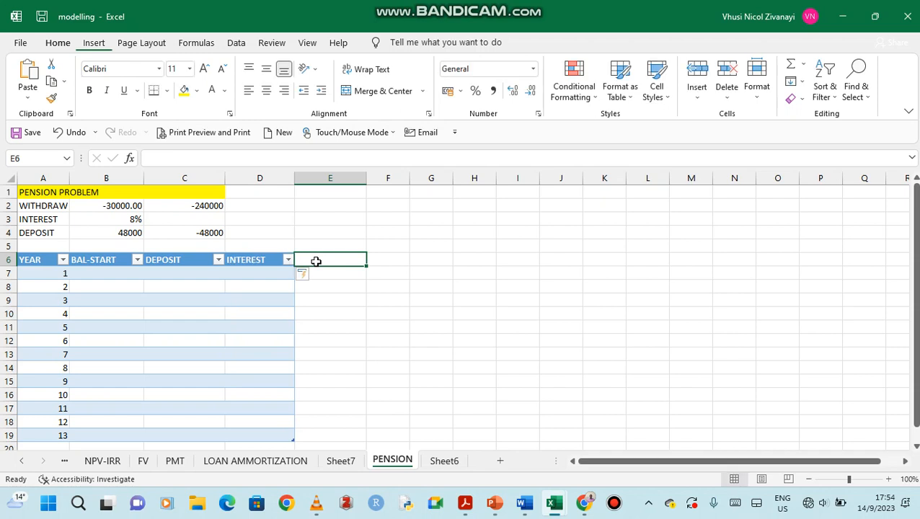
{"action": "type", "text": "BAL"}
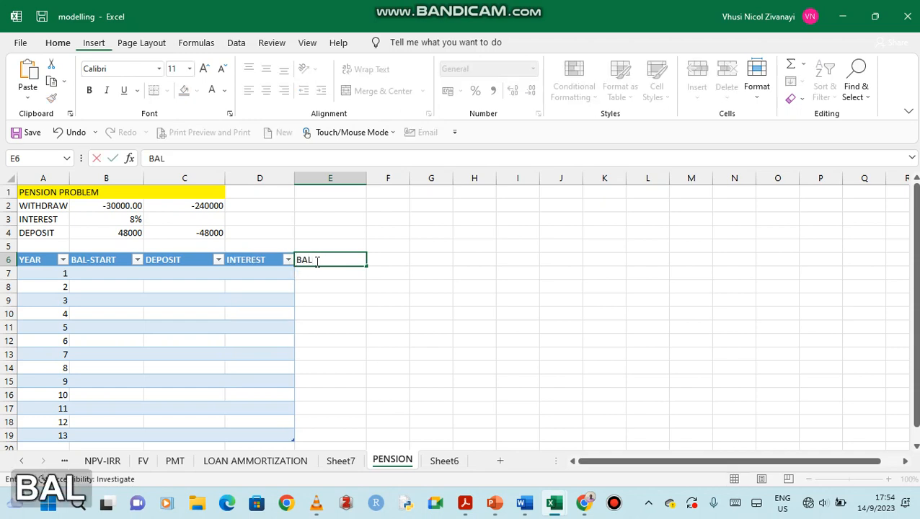
{"action": "type", "text": "-END"}
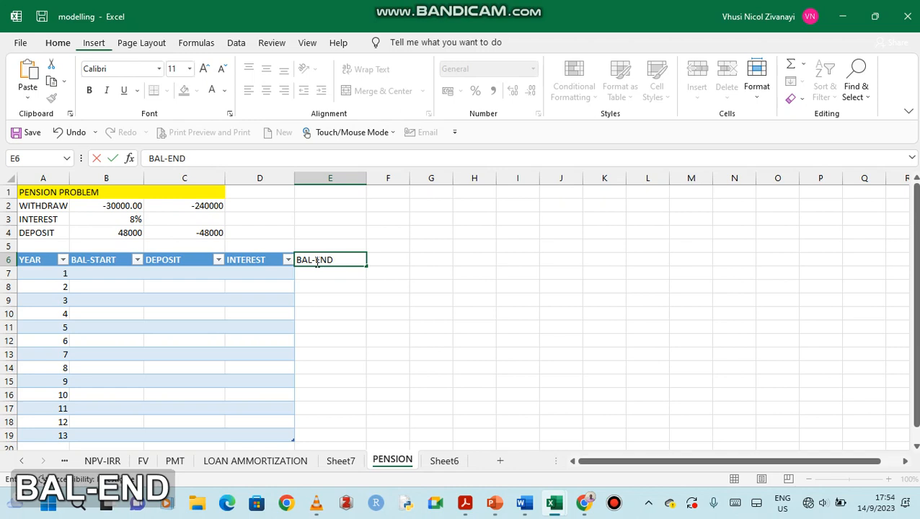
{"action": "key", "text": "Return"}
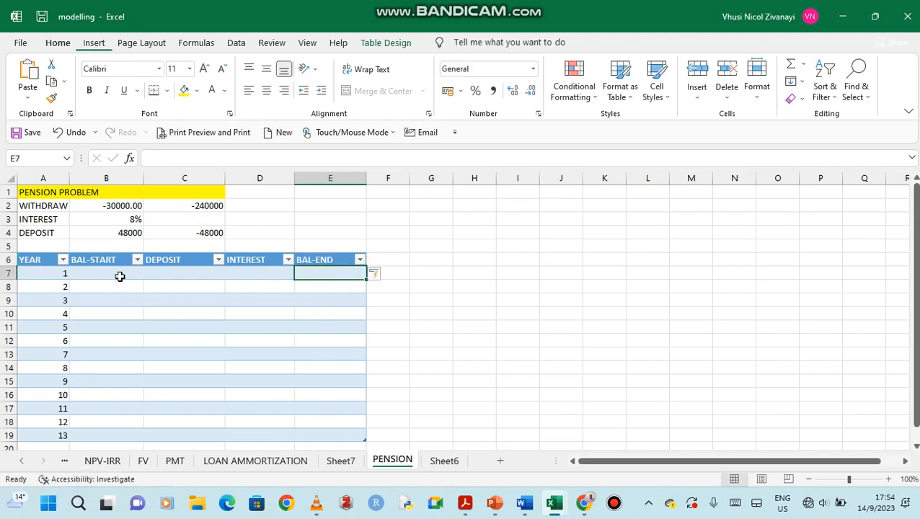
Enter the formula =$B$4 in C7 so the DEPOSIT column refers absolutely to the deposit input
{"action": "left_click", "coordinate": [116, 274]}
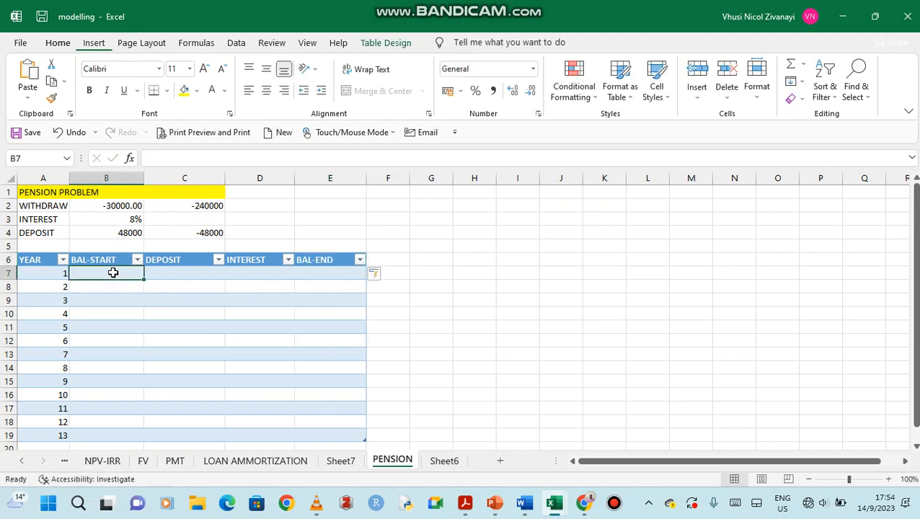
{"action": "left_click", "coordinate": [175, 274]}
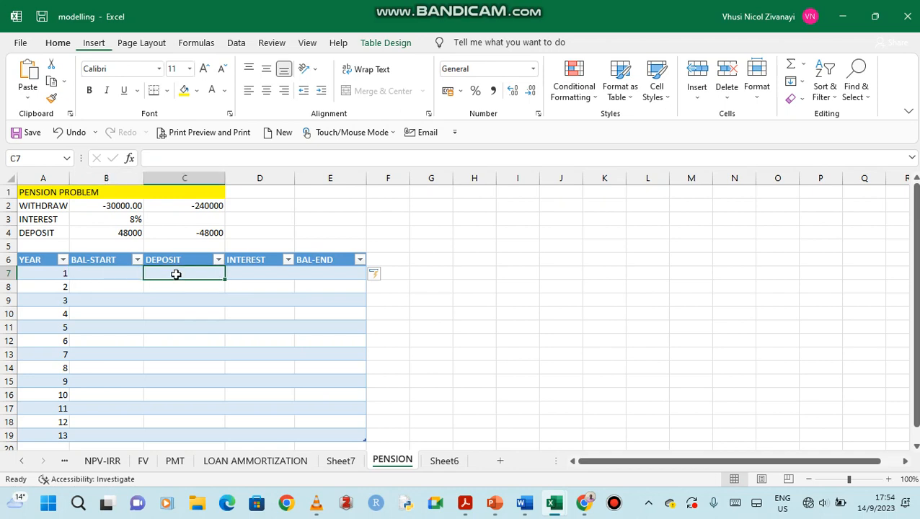
{"action": "type", "text": "="}
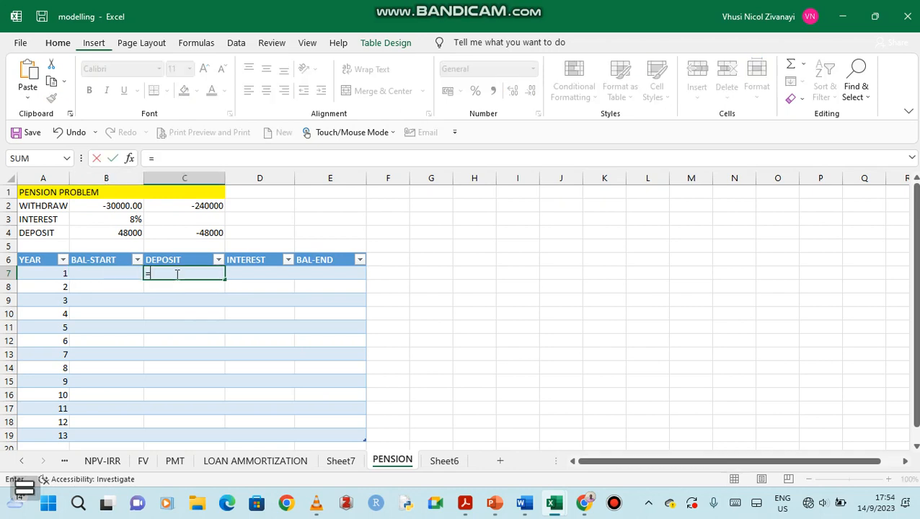
{"action": "left_click", "coordinate": [130, 232]}
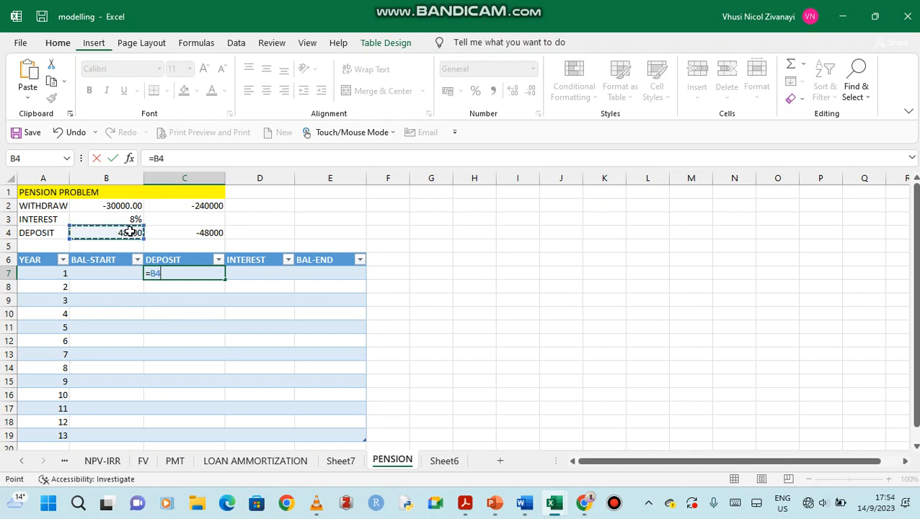
{"action": "left_click", "coordinate": [154, 160]}
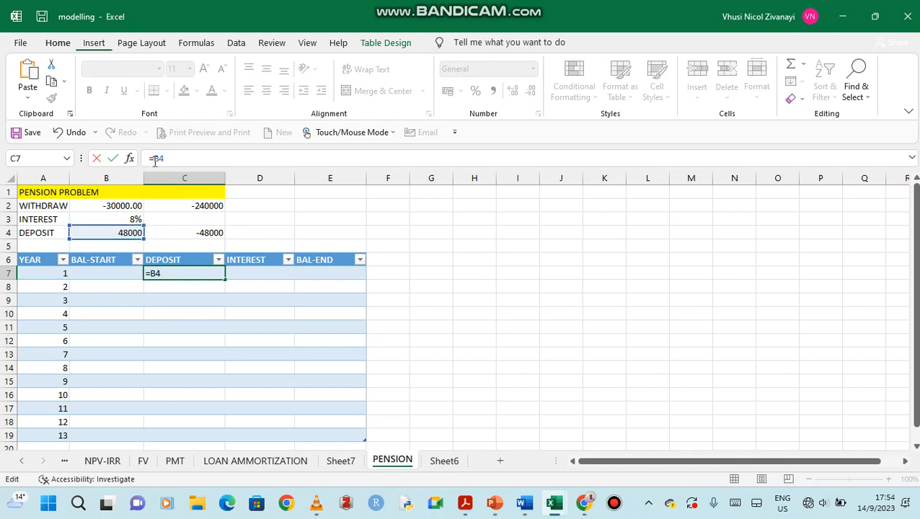
{"action": "key", "text": "shift"}
{"action": "type", "text": "$"}
{"action": "key", "text": "Right"}
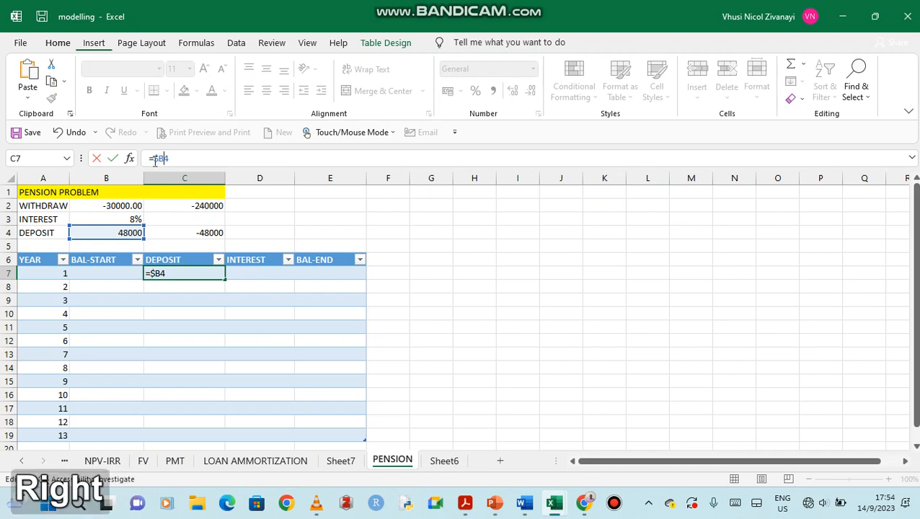
{"action": "key", "text": "shift"}
{"action": "type", "text": "$"}
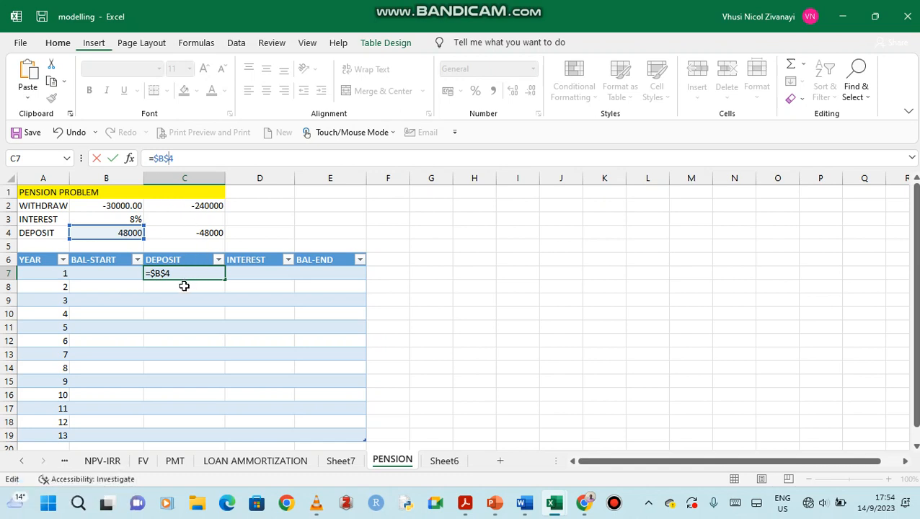
{"action": "key", "text": "Return"}
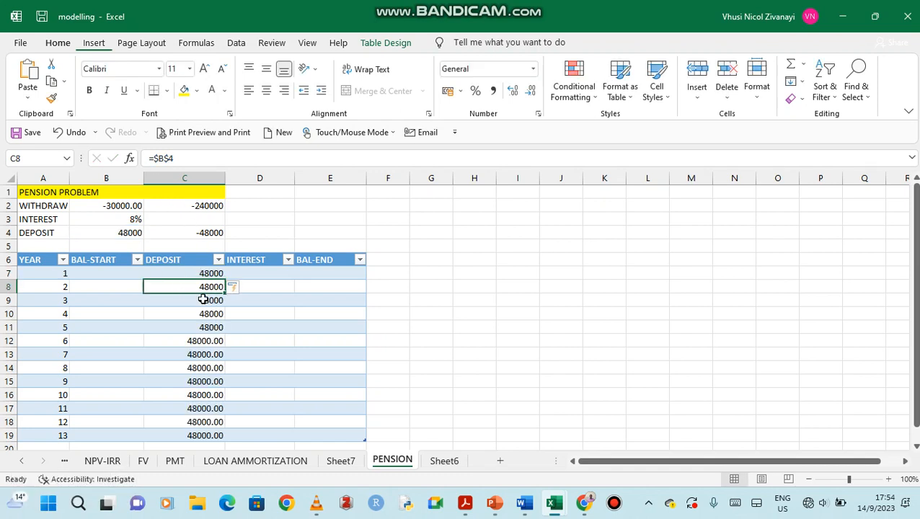
Clear the DEPOSIT values for years 6 to 13 in cells C12 to C19
{"action": "left_click", "coordinate": [177, 341]}
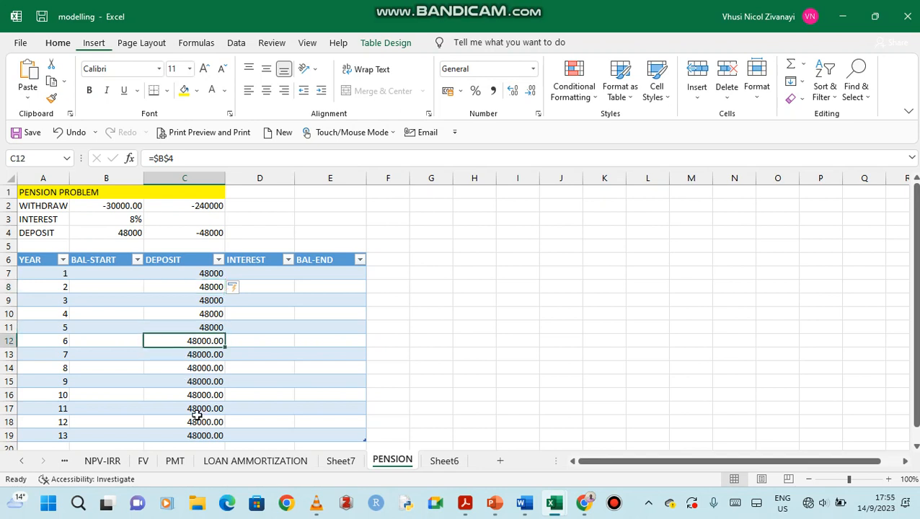
{"action": "left_click_drag", "start_coordinate": [197, 416], "coordinate": [197, 435]}
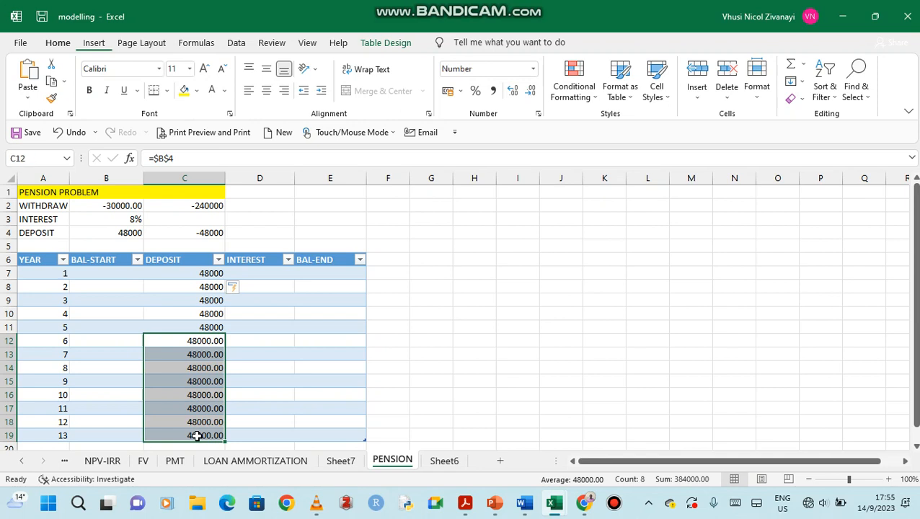
{"action": "key", "text": "Delete"}
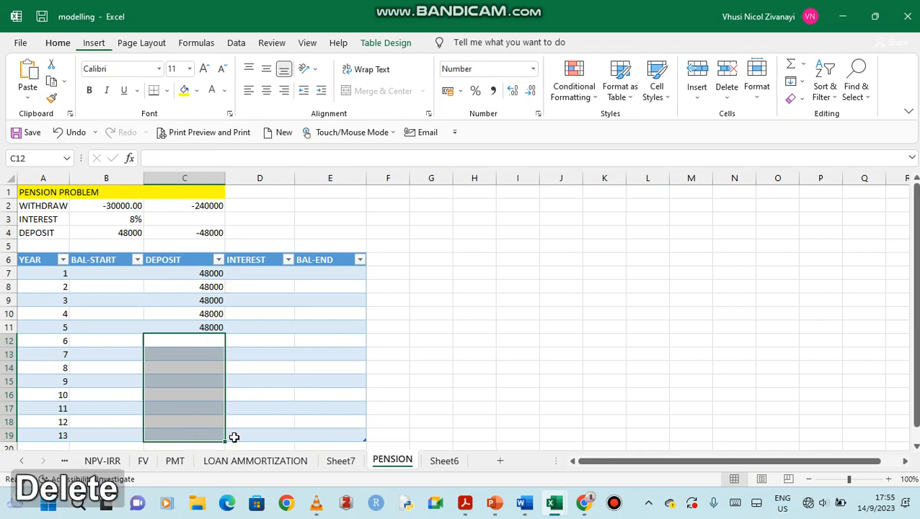
{"action": "left_click", "coordinate": [261, 354]}
Enter =$B$2 in C12 as an absolute reference to the withdrawal input and fill it down to C19
{"action": "left_click", "coordinate": [203, 343]}
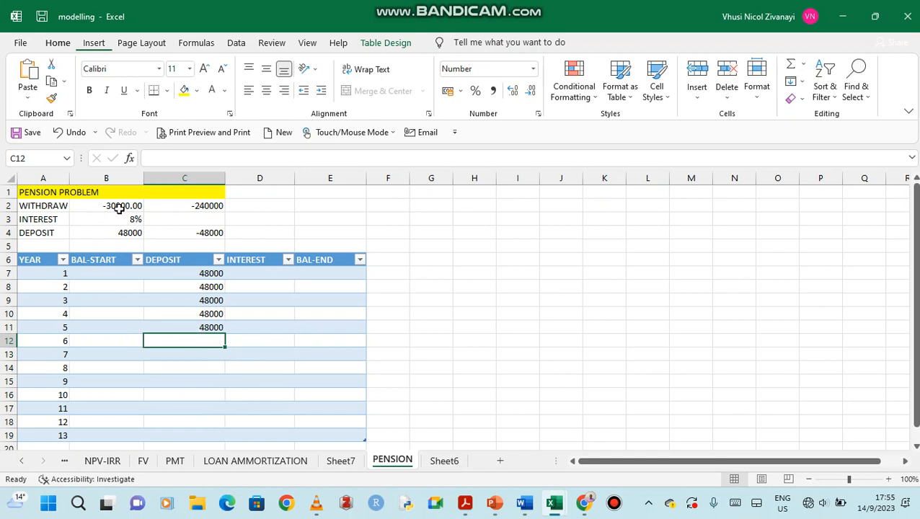
{"action": "double_click", "coordinate": [200, 341]}
{"action": "type", "text": "="}
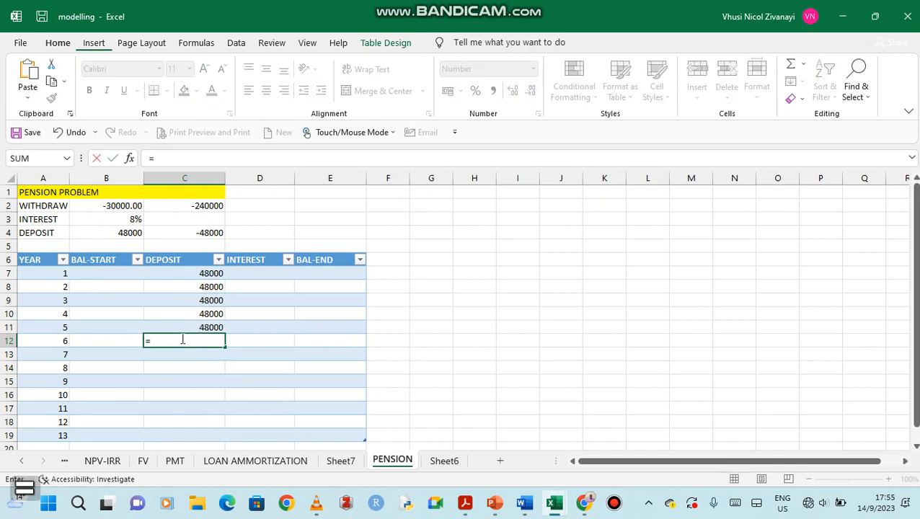
{"action": "left_click", "coordinate": [110, 206]}
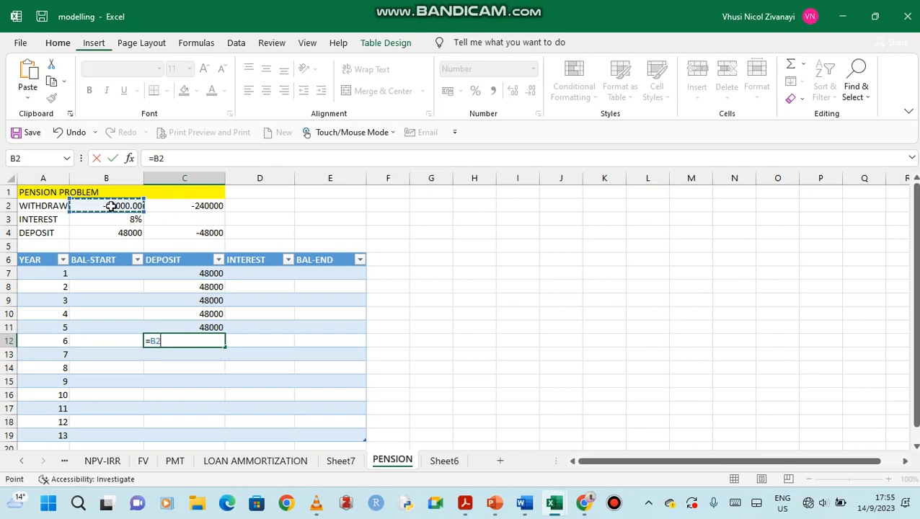
{"action": "mouse_move", "coordinate": [110, 207]}
{"action": "left_mouse_down"}
{"action": "mouse_move", "coordinate": [148, 342]}
{"action": "mouse_move", "coordinate": [116, 207]}
{"action": "left_mouse_up"}
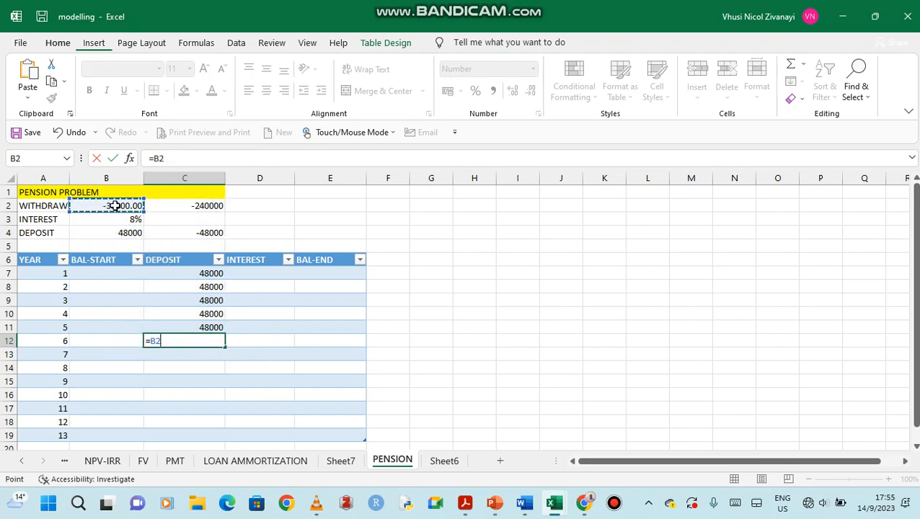
{"action": "left_click", "coordinate": [156, 159]}
{"action": "key", "text": "shift"}
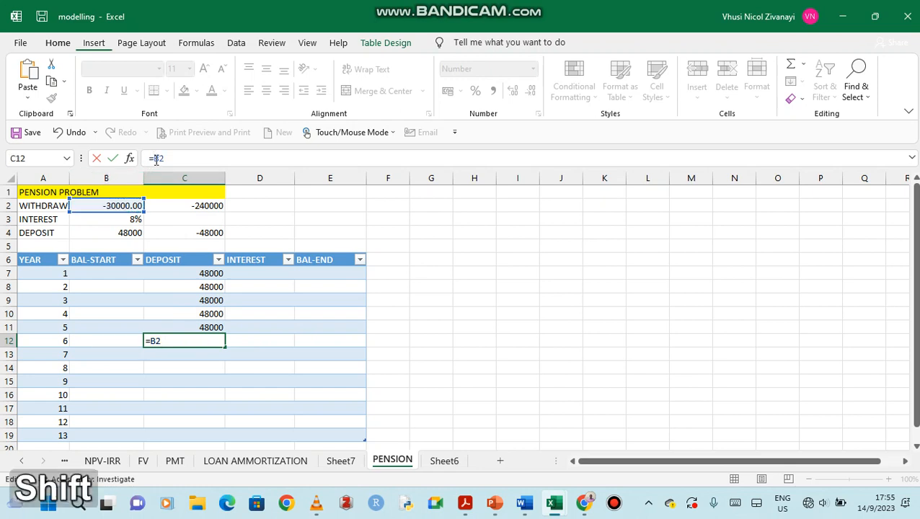
{"action": "type", "text": "$"}
{"action": "key", "text": "Right"}
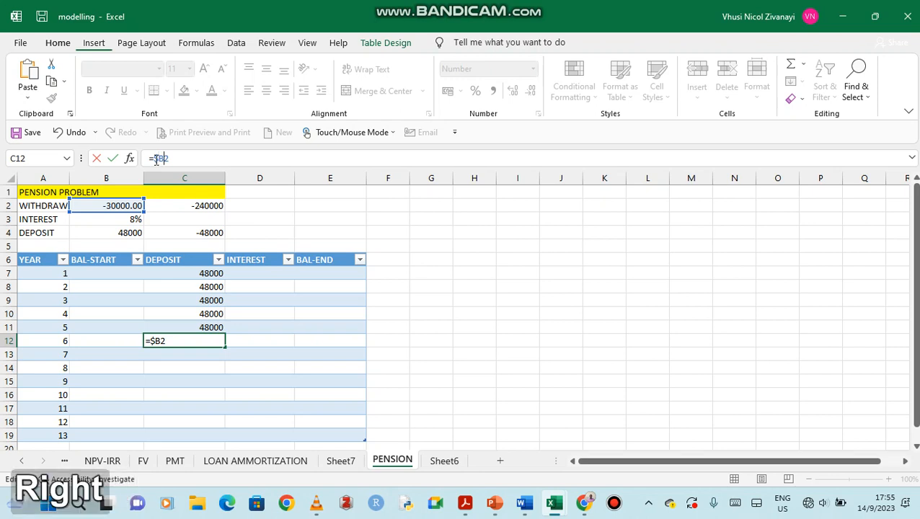
{"action": "key", "text": "shift"}
{"action": "type", "text": "$"}
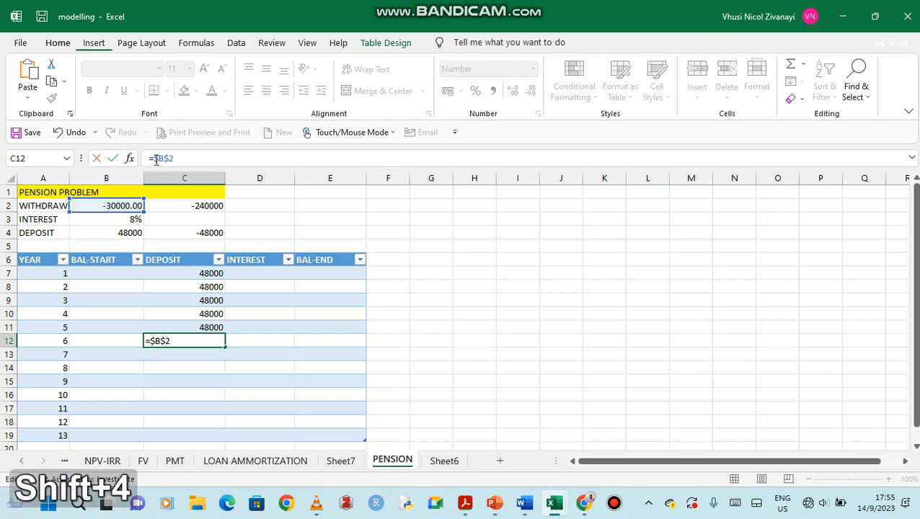
{"action": "key", "text": "Return"}
{"action": "left_click", "coordinate": [207, 341]}
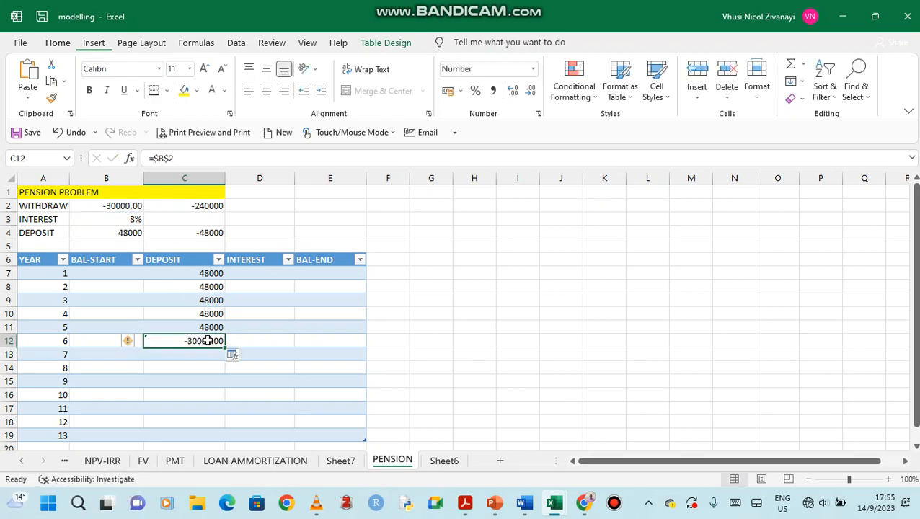
{"action": "left_click_drag", "start_coordinate": [224, 348], "coordinate": [220, 438]}
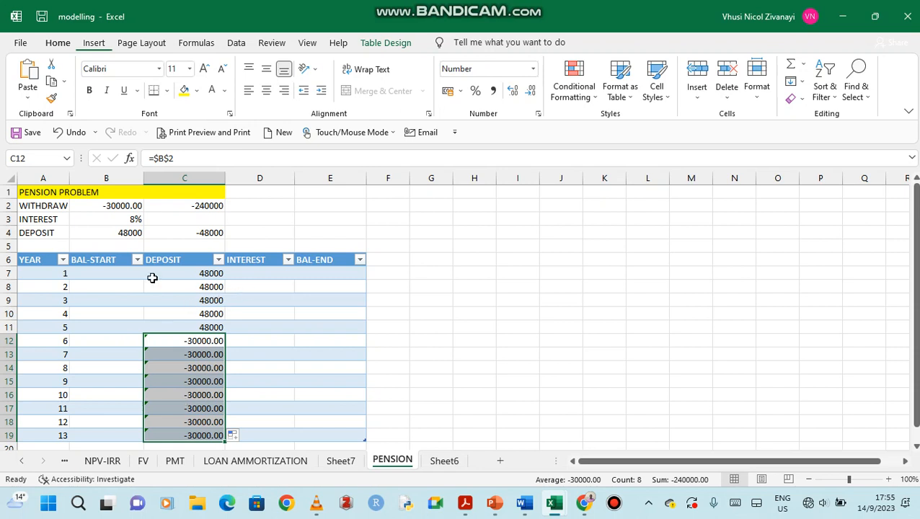
{"action": "left_click", "coordinate": [114, 274]}
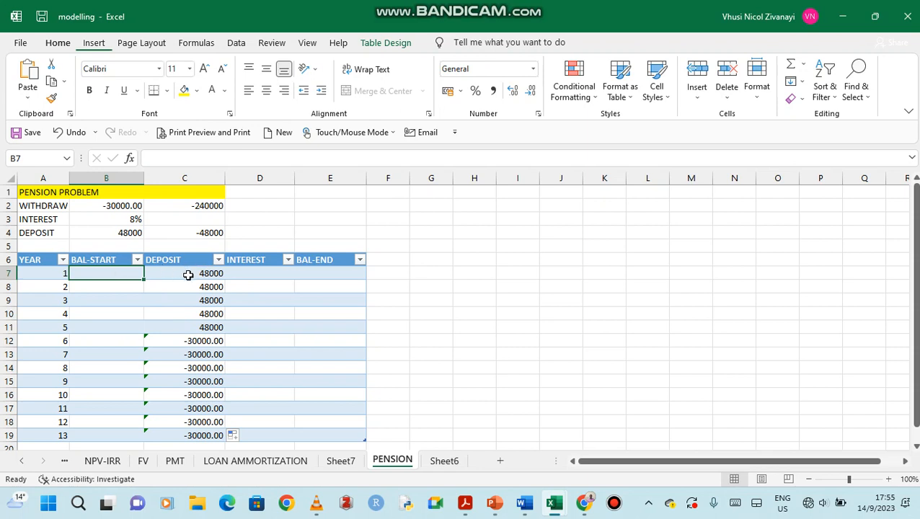
{"action": "left_click", "coordinate": [254, 276]}
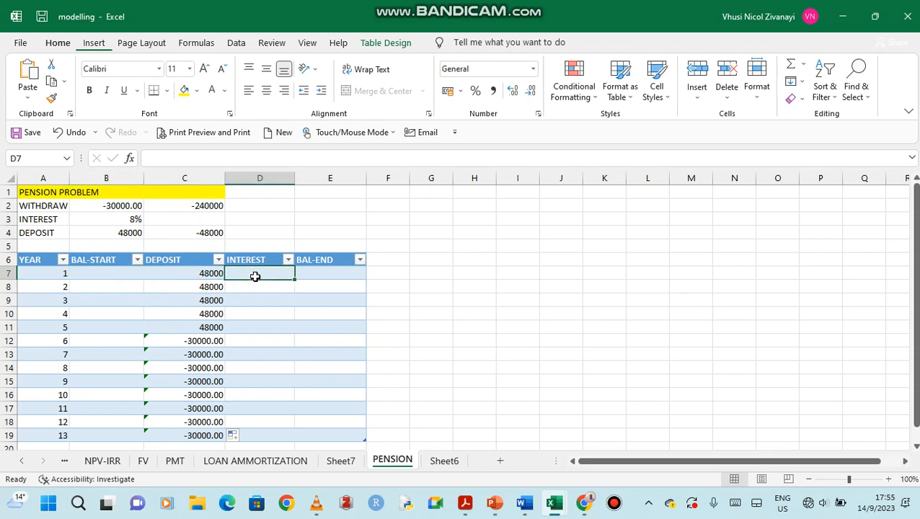
{"action": "type", "text": "="}
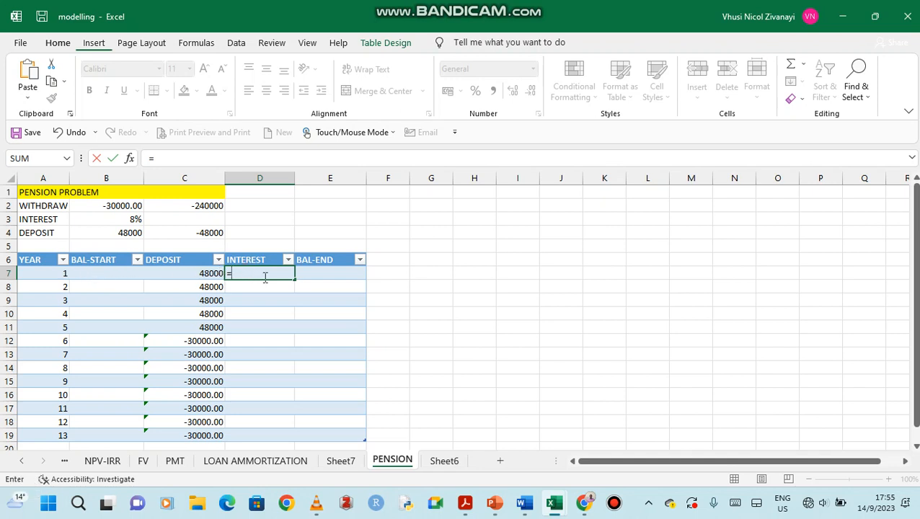
{"action": "left_click", "coordinate": [134, 218]}
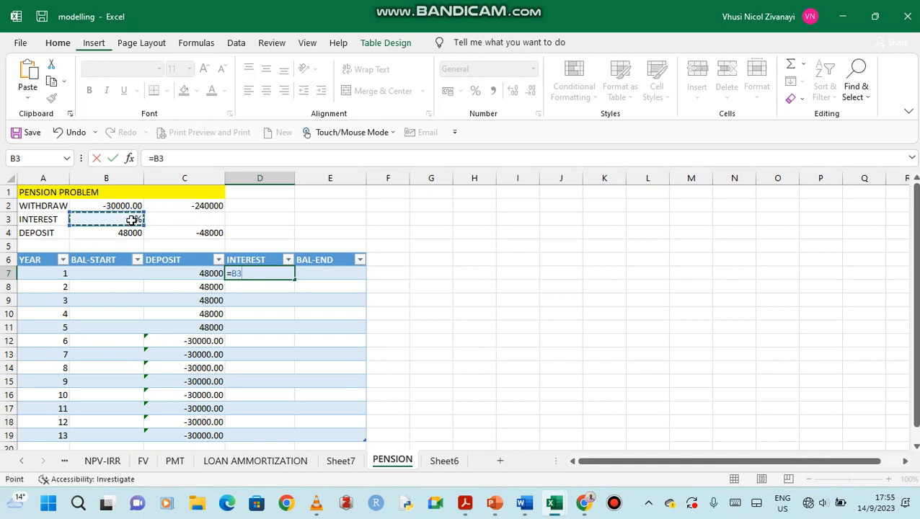
{"action": "left_click", "coordinate": [234, 275]}
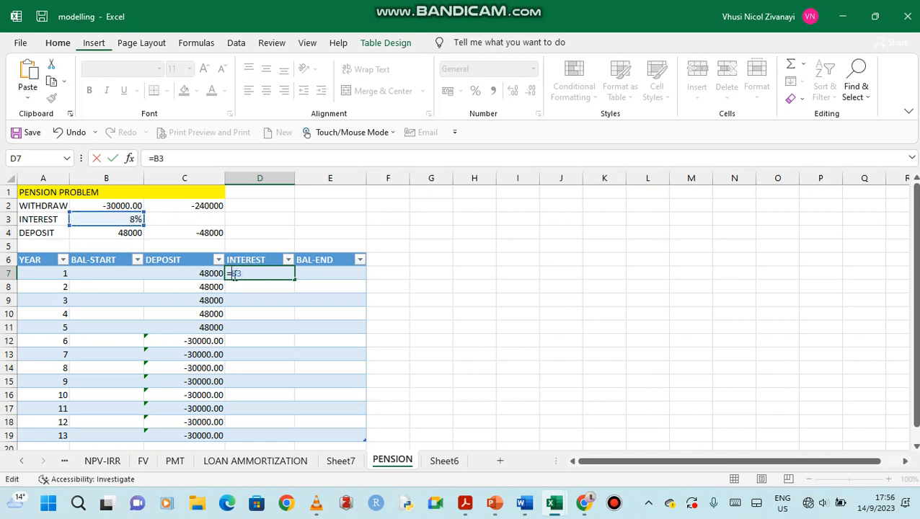
{"action": "key", "text": "shift"}
{"action": "type", "text": "$"}
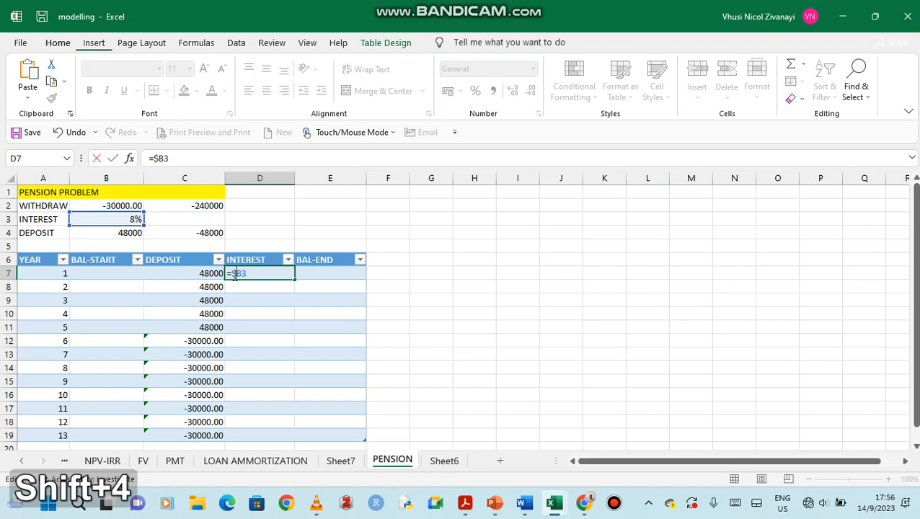
{"action": "key", "text": "Right"}
{"action": "key", "text": "shift"}
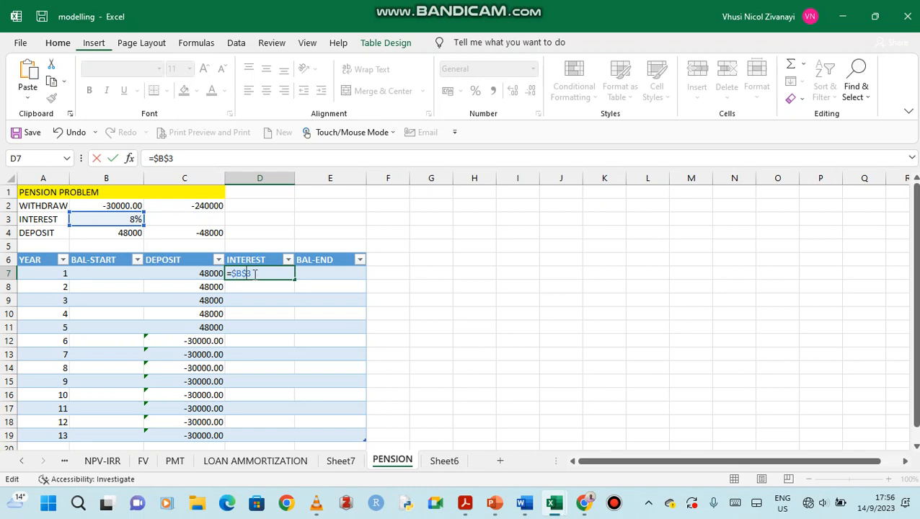
{"action": "key", "text": "shift"}
{"action": "type", "text": "*"}
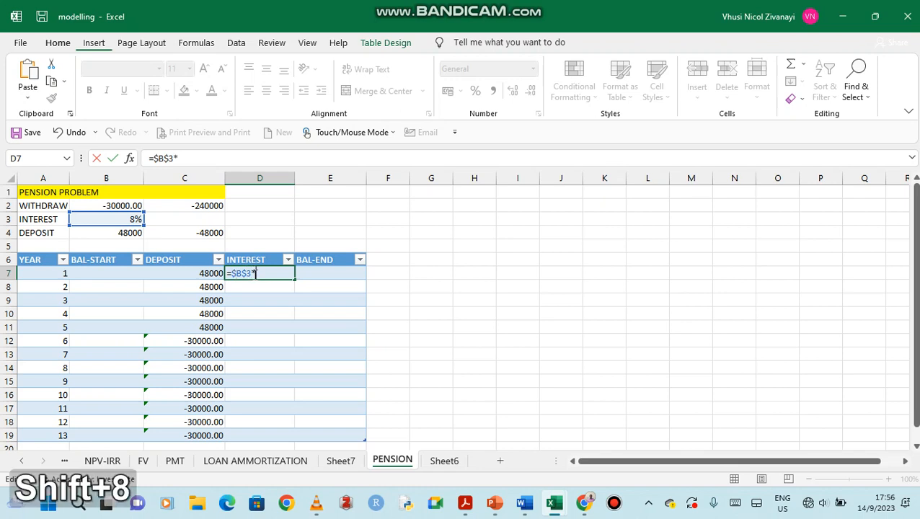
{"action": "type", "text": "("}
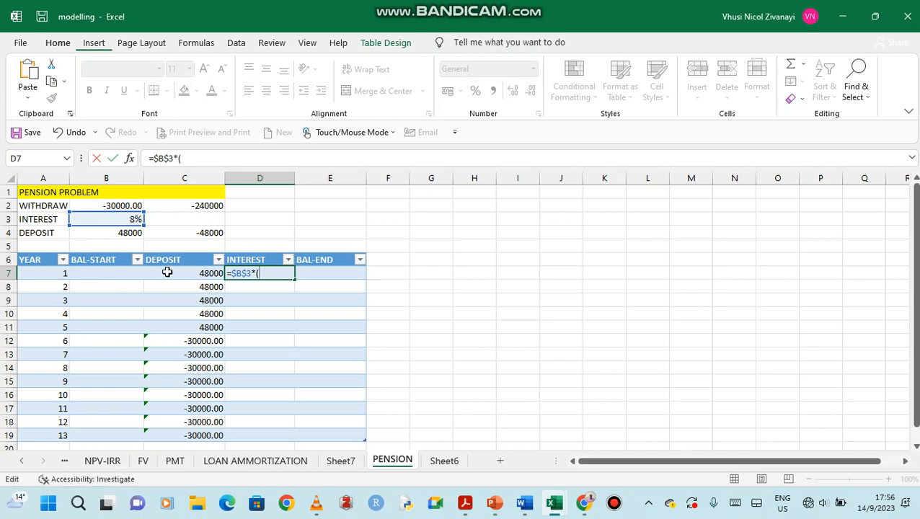
{"action": "left_click", "coordinate": [124, 275]}
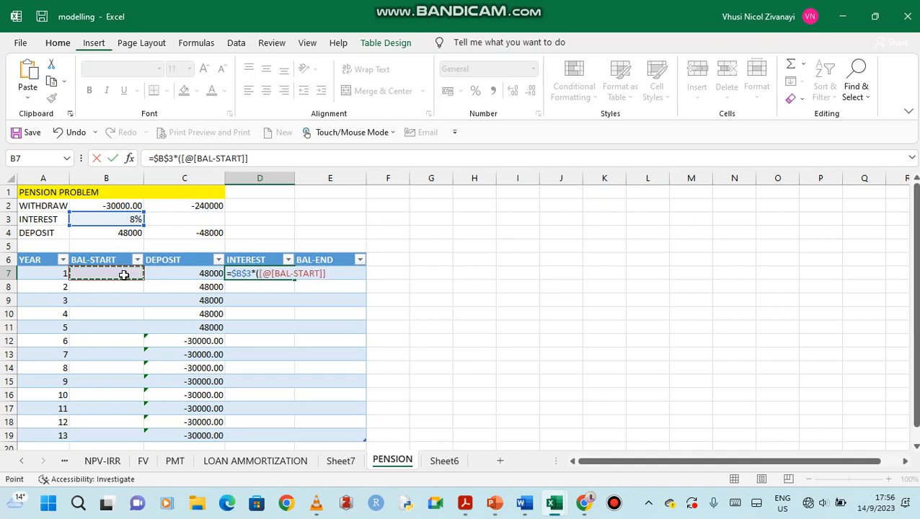
{"action": "type", "text": "+"}
{"action": "left_click", "coordinate": [177, 274]}
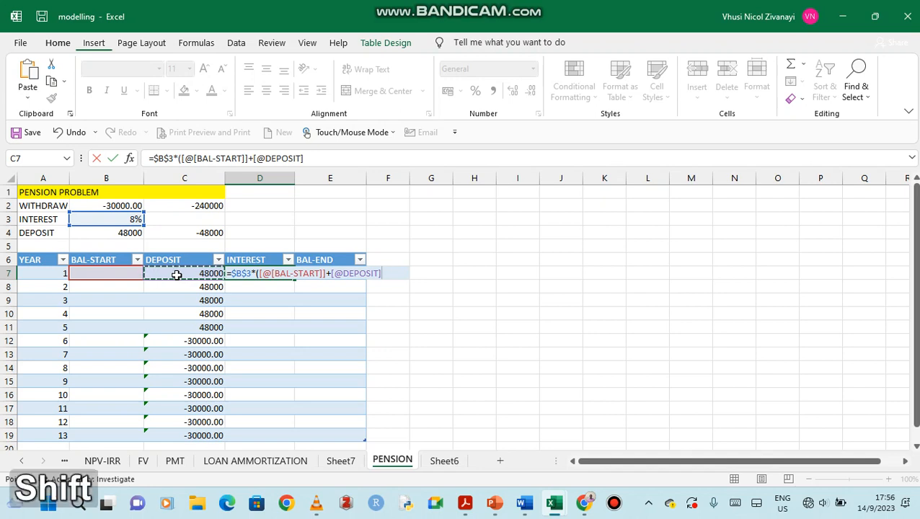
{"action": "type", "text": ")"}
{"action": "key", "text": "Return"}
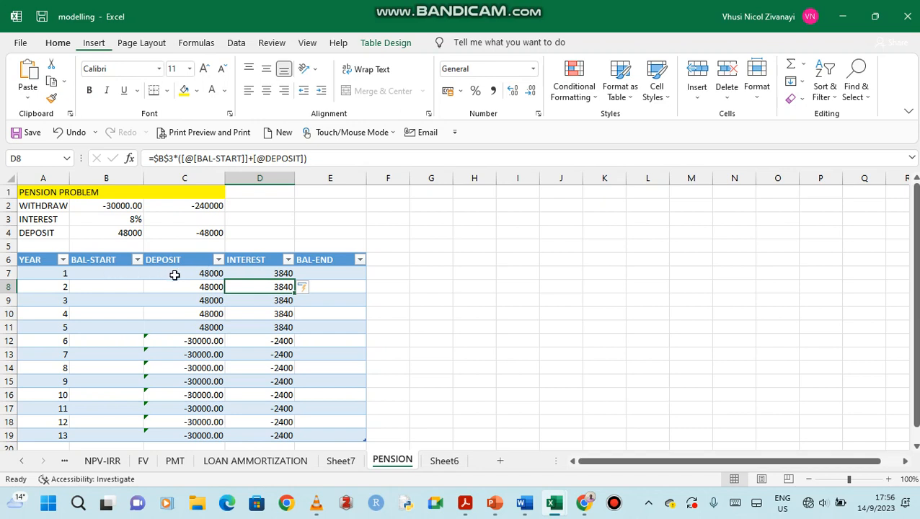
Enter a SUM formula in E7 that adds the row's BAL-START through INTEREST cells for the BAL-END column
{"action": "left_click", "coordinate": [316, 273]}
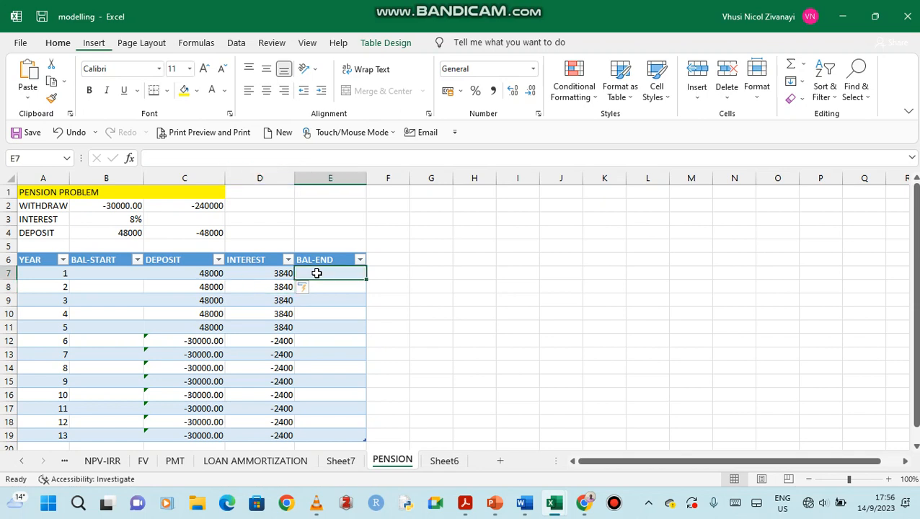
{"action": "type", "text": "="}
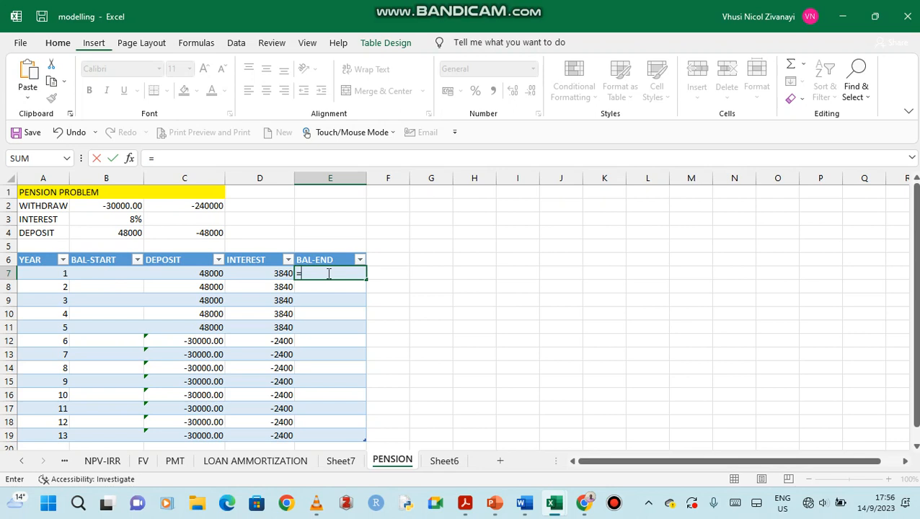
{"action": "type", "text": "SU"}
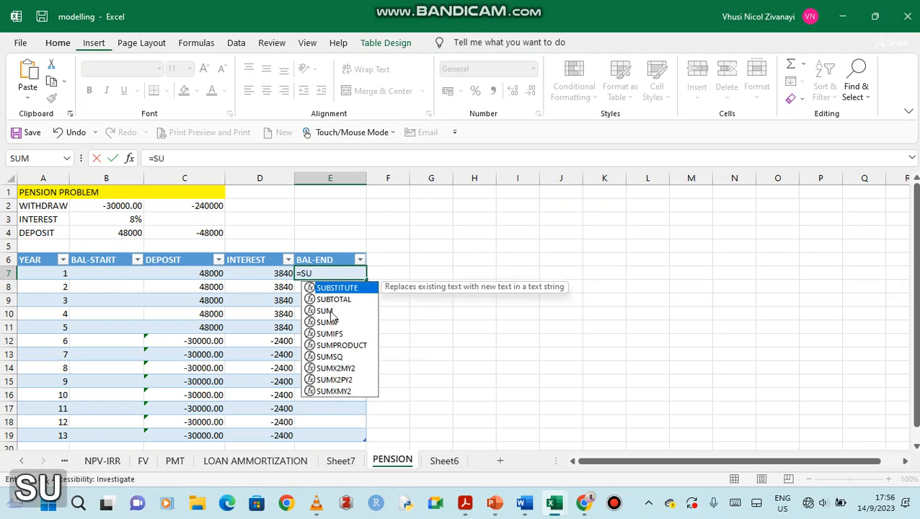
{"action": "double_click", "coordinate": [322, 312]}
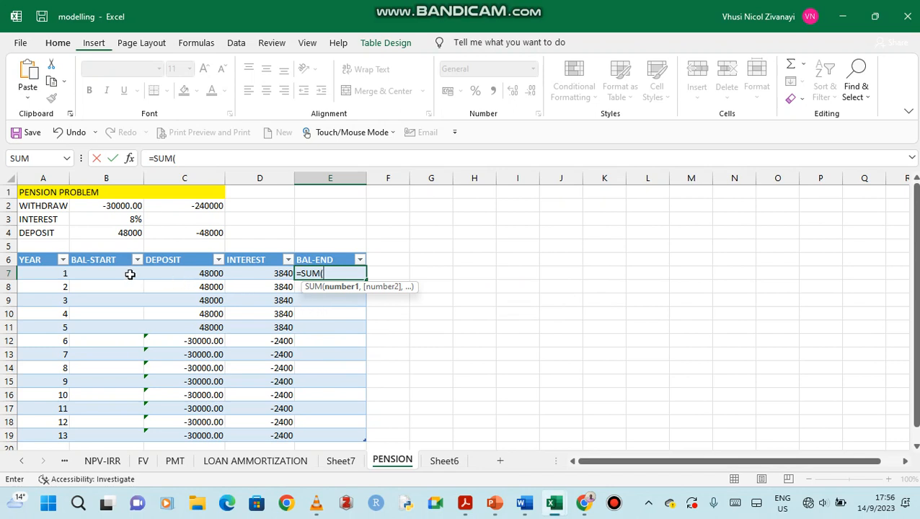
{"action": "left_click", "coordinate": [117, 272]}
{"action": "left_click_drag", "start_coordinate": [118, 272], "coordinate": [265, 270]}
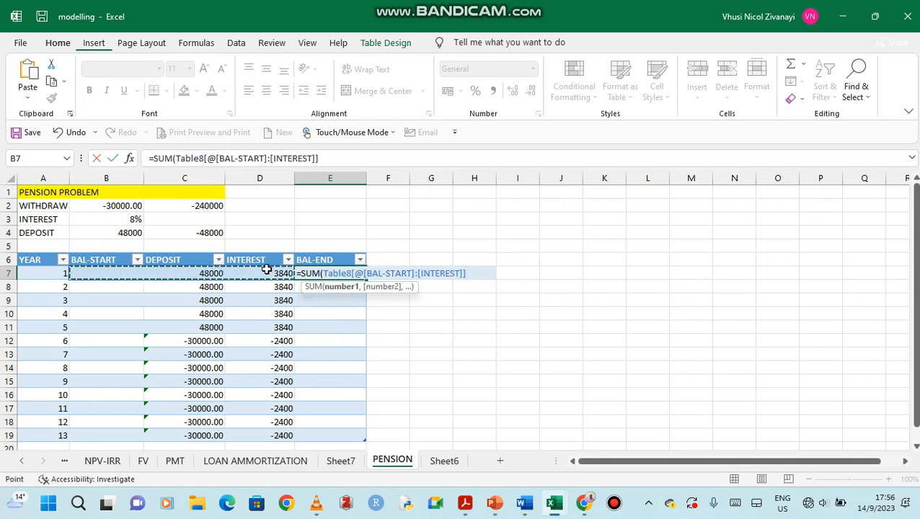
{"action": "key", "text": "Return"}
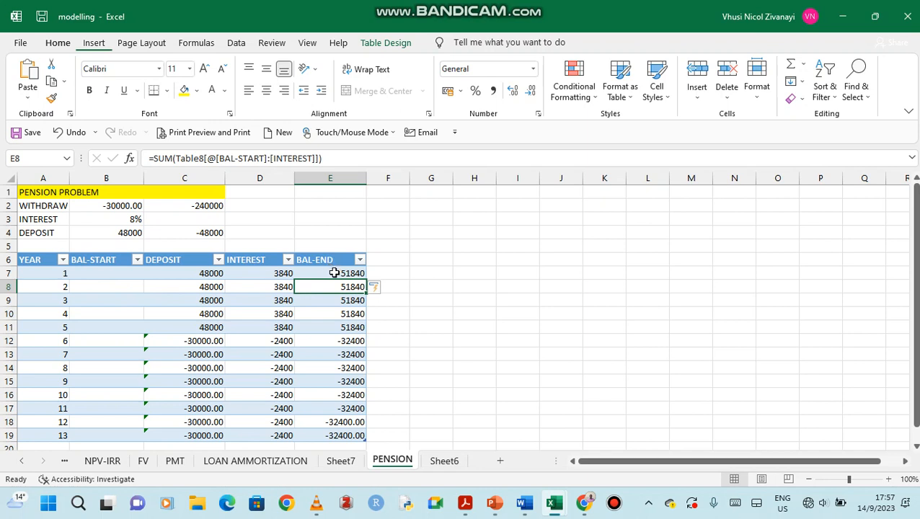
Enter =E7 in B8 so the year 2 BAL-START takes the previous year's BAL-END
{"action": "left_click", "coordinate": [96, 287]}
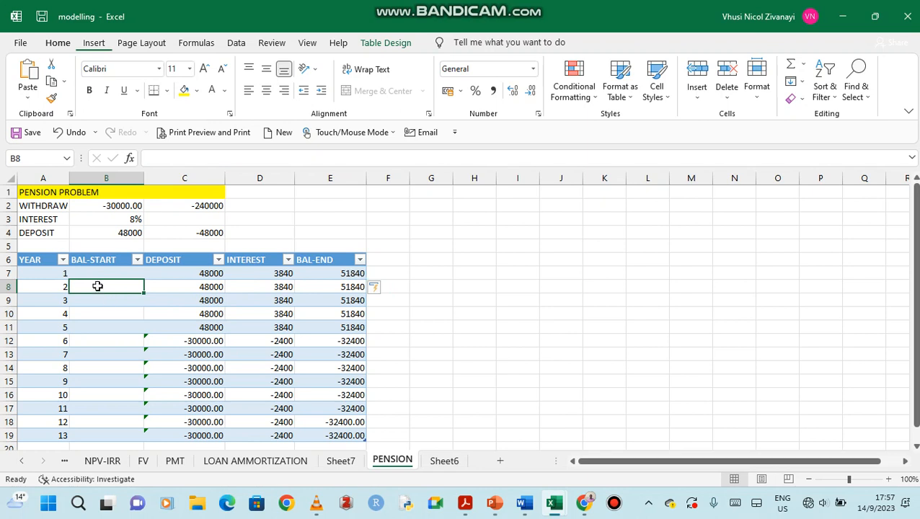
{"action": "type", "text": "="}
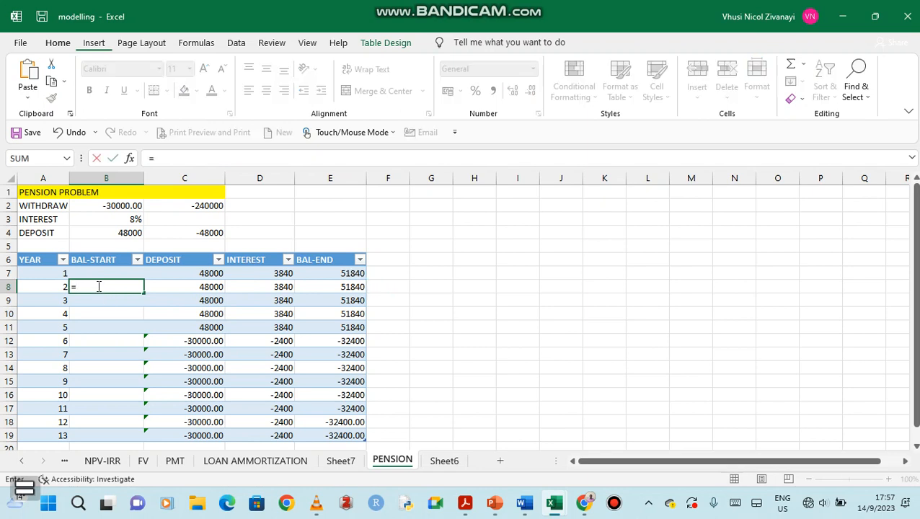
{"action": "left_click", "coordinate": [330, 276]}
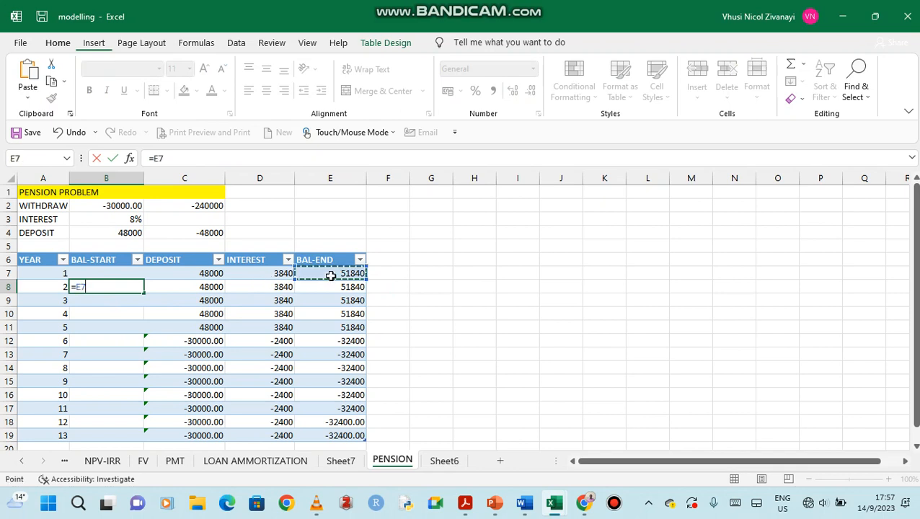
{"action": "key", "text": "Return"}
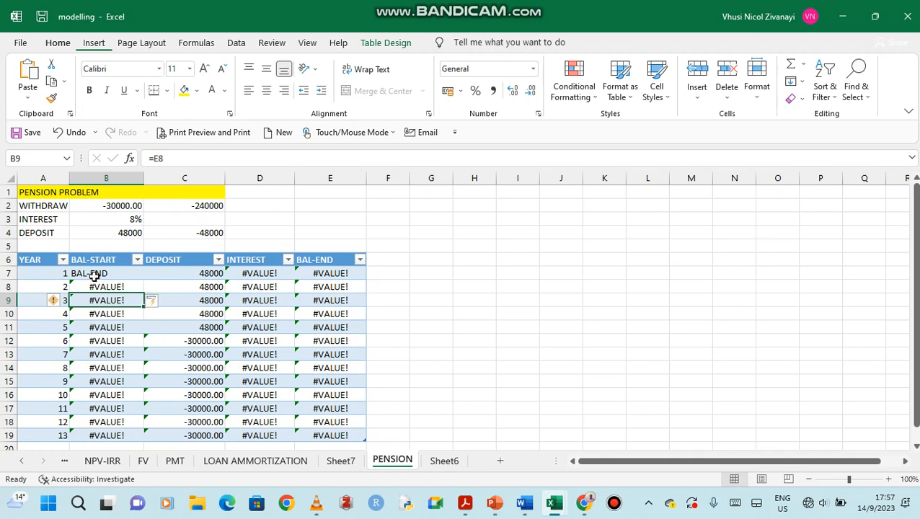
Clear the =E6 formula from B7 so the year 1 BAL-START is empty
{"action": "left_click", "coordinate": [83, 274]}
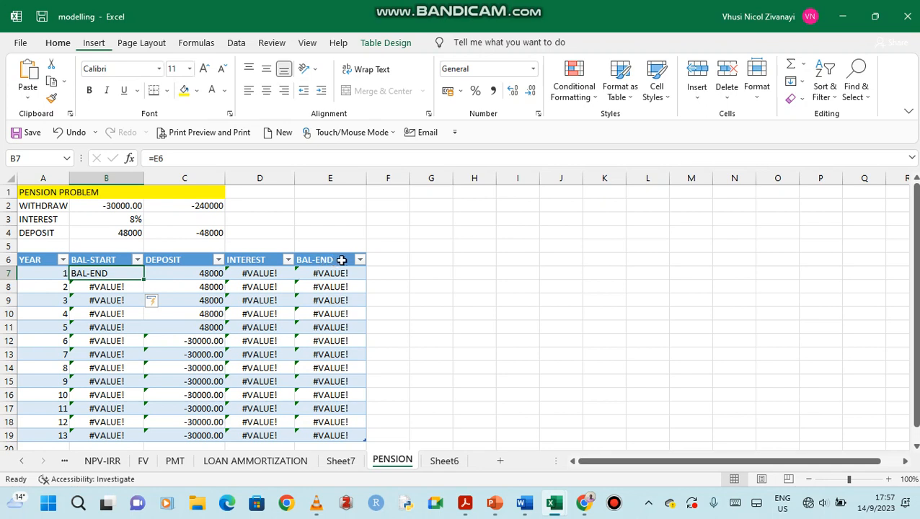
{"action": "double_click", "coordinate": [106, 273]}
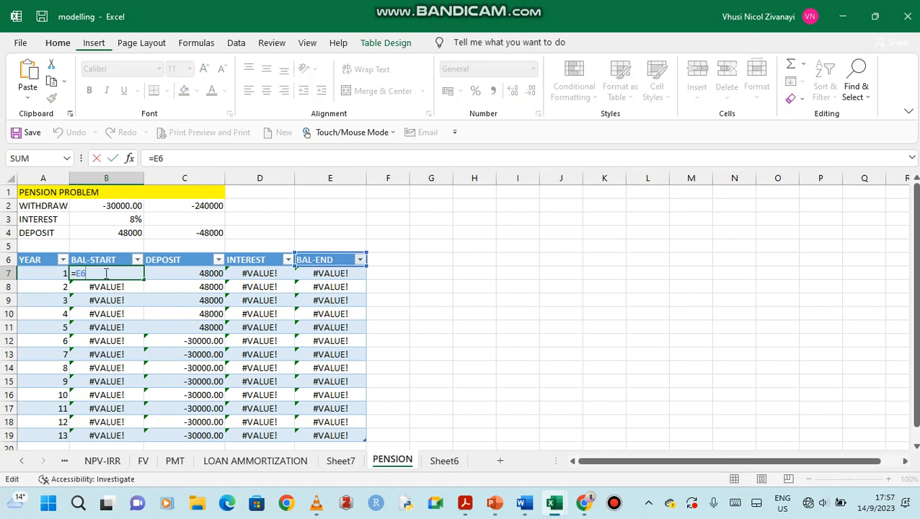
{"action": "key", "text": "BackSpace"}
{"action": "key", "text": "BackSpace"}
{"action": "key", "text": "BackSpace"}
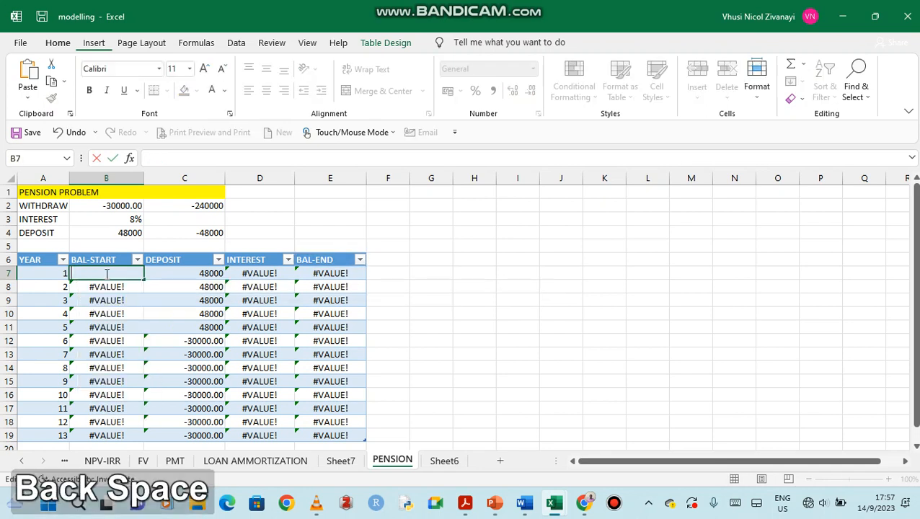
{"action": "left_click", "coordinate": [440, 300]}
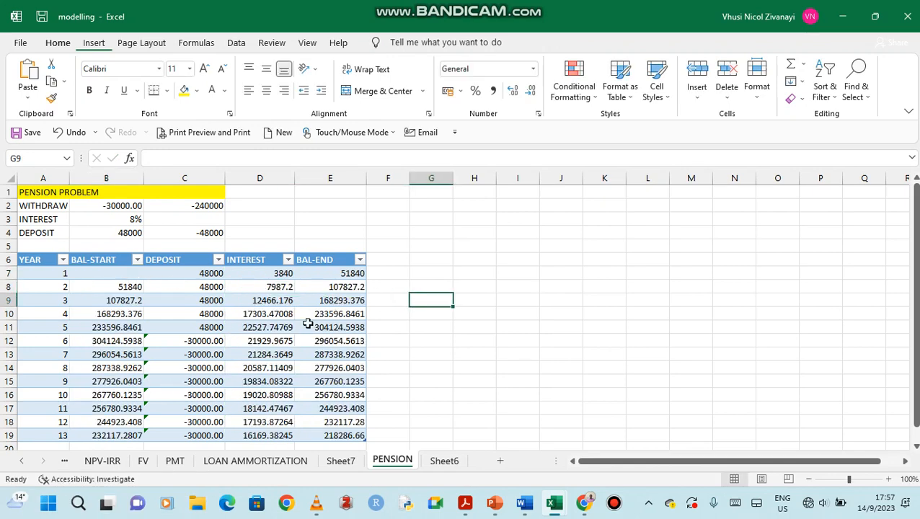
{"action": "left_click", "coordinate": [104, 274]}
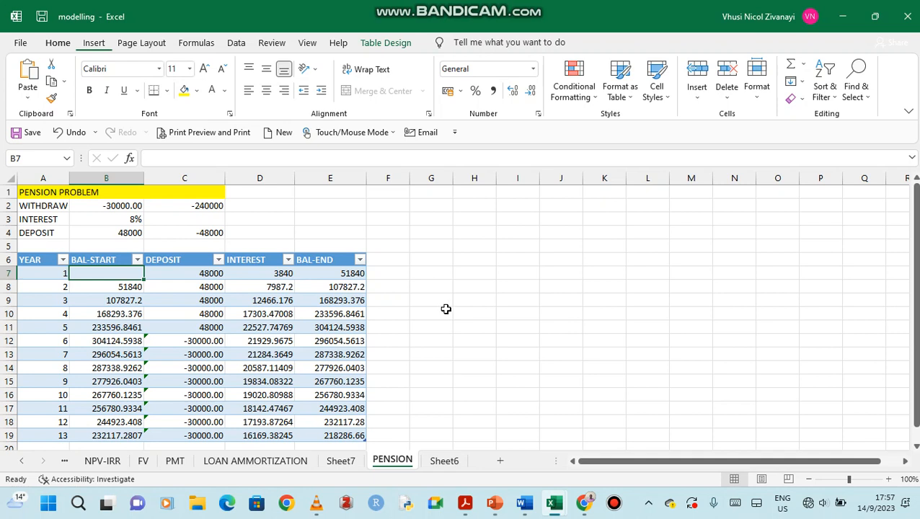
Open Solver and set the objective to the year 13 BAL-END cell E19 with a target value of 0
{"action": "left_click_drag", "start_coordinate": [916, 288], "coordinate": [916, 292]}
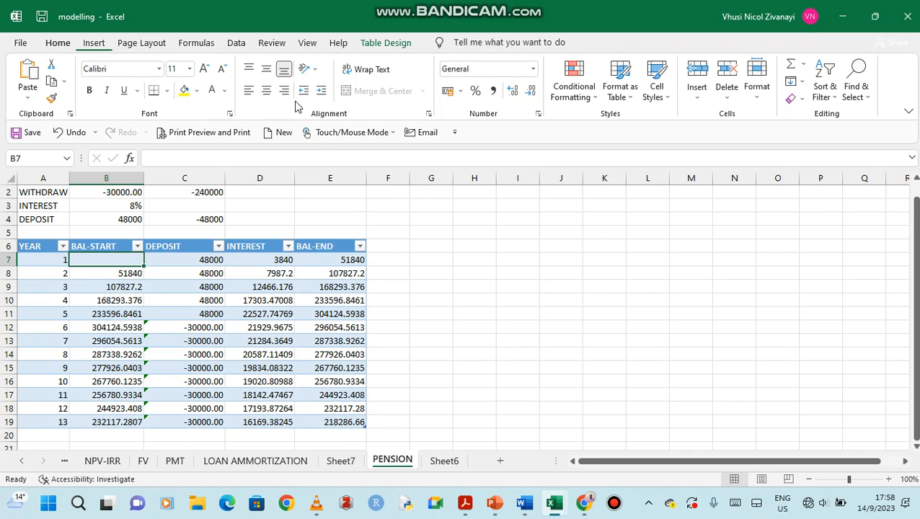
{"action": "left_click", "coordinate": [236, 46]}
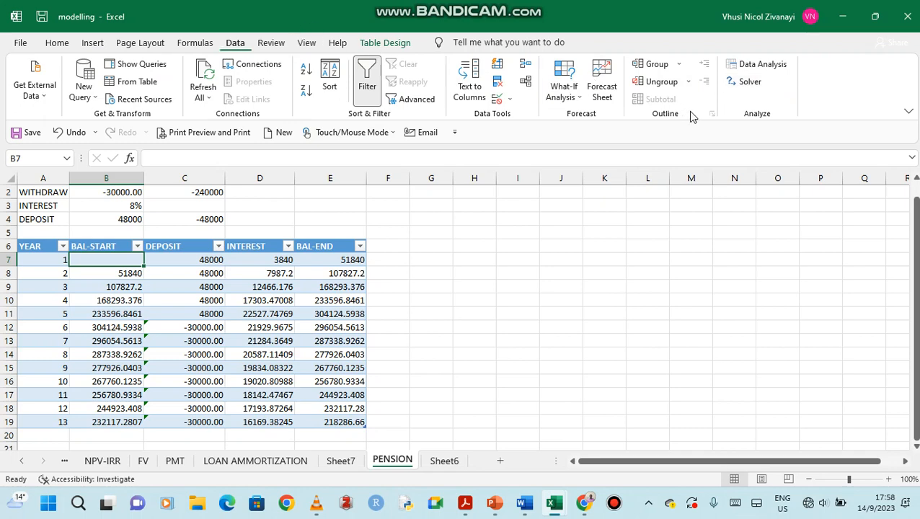
{"action": "left_click", "coordinate": [749, 87]}
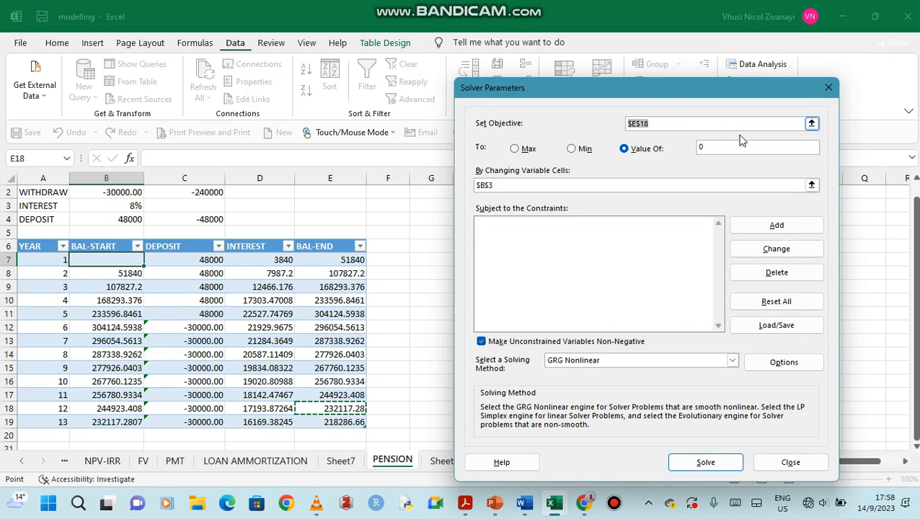
{"action": "left_click", "coordinate": [812, 125]}
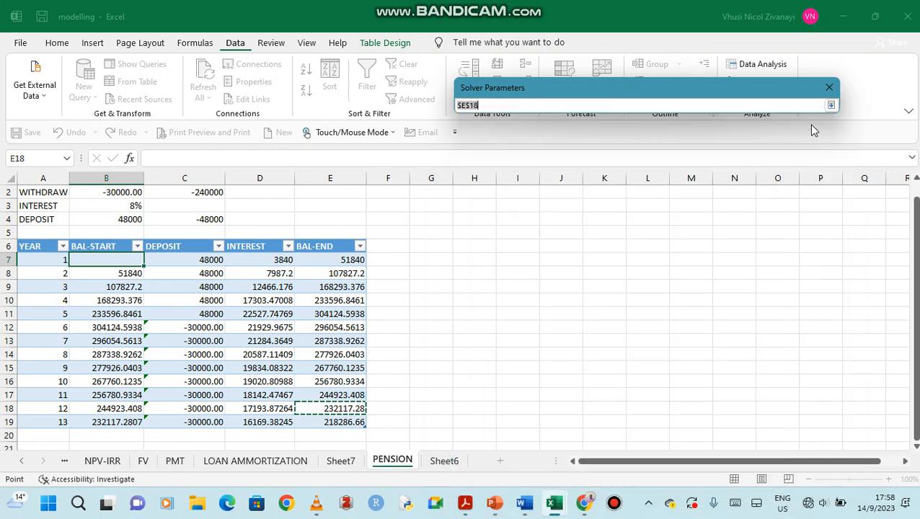
{"action": "left_click", "coordinate": [329, 423]}
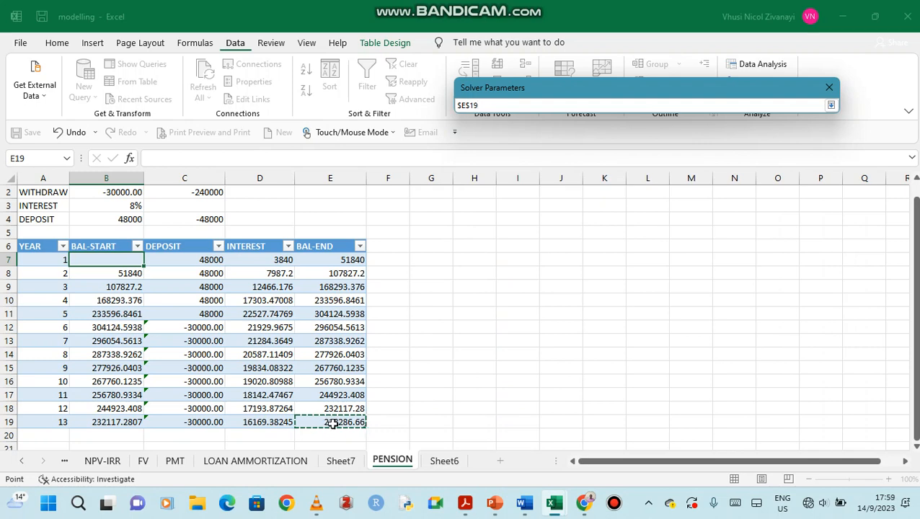
{"action": "left_click", "coordinate": [832, 105]}
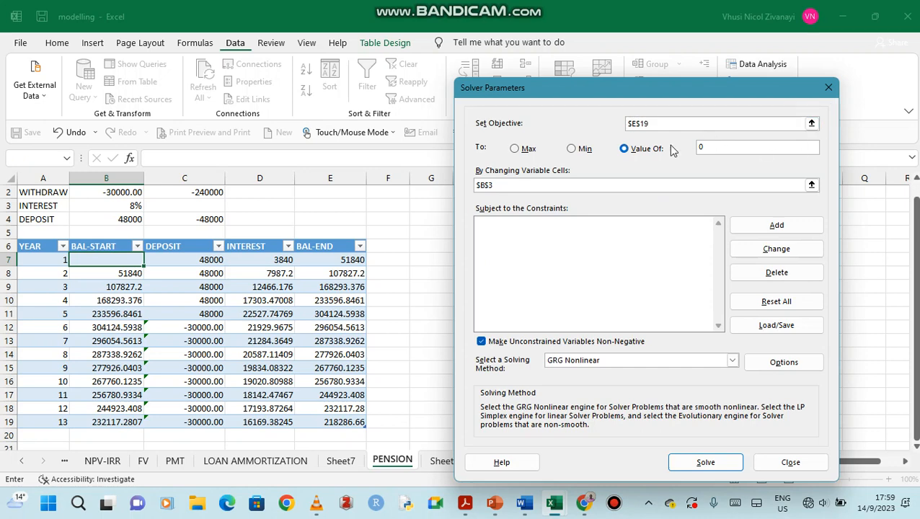
{"action": "left_click", "coordinate": [625, 149]}
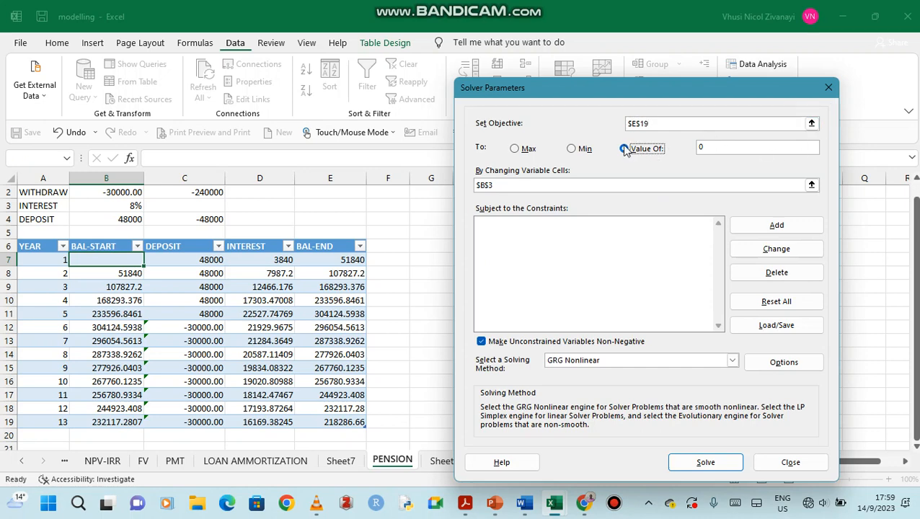
{"action": "left_click", "coordinate": [707, 152]}
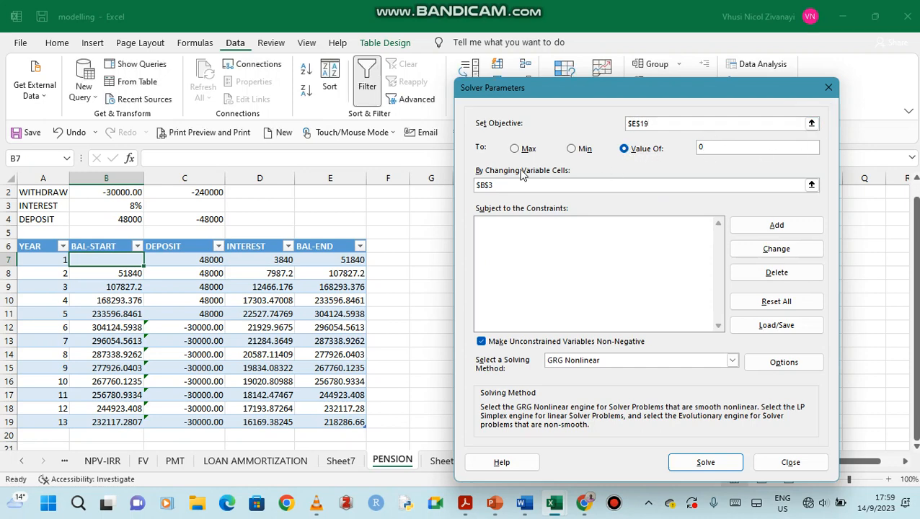
Set Solver's changing variable cell to the DEPOSIT amount in B4, solve, and keep the Solver solution
{"action": "left_click", "coordinate": [811, 185]}
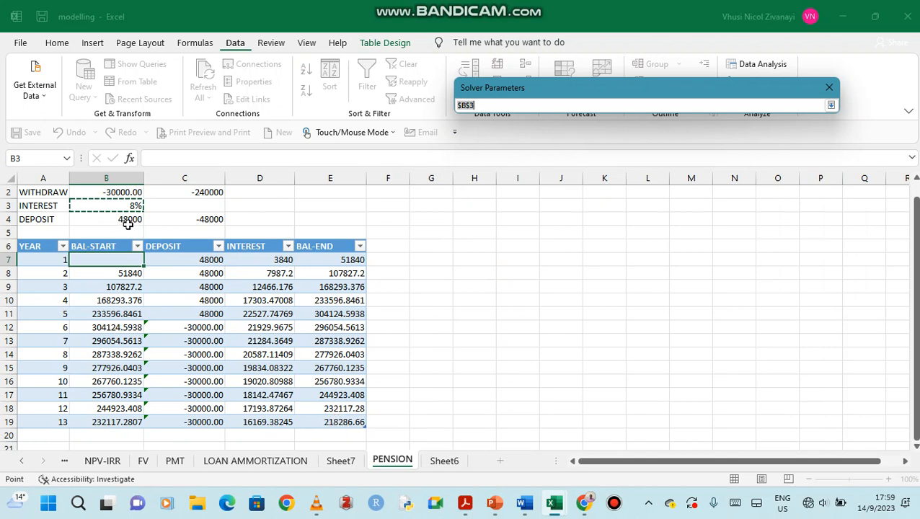
{"action": "left_click", "coordinate": [119, 219]}
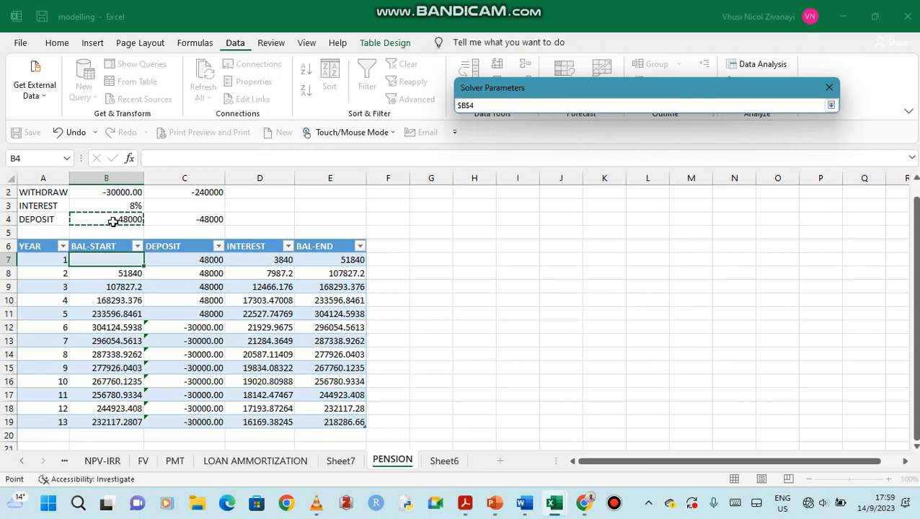
{"action": "left_click", "coordinate": [831, 106]}
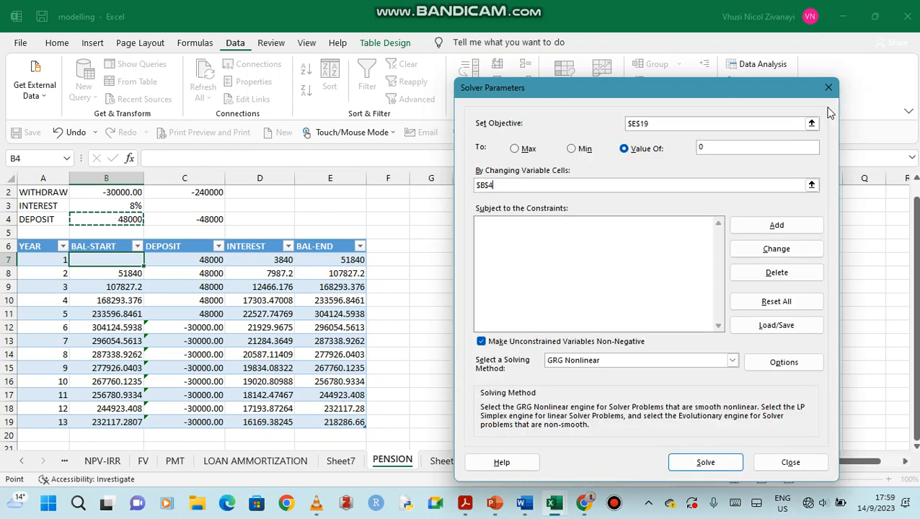
{"action": "left_click", "coordinate": [703, 463]}
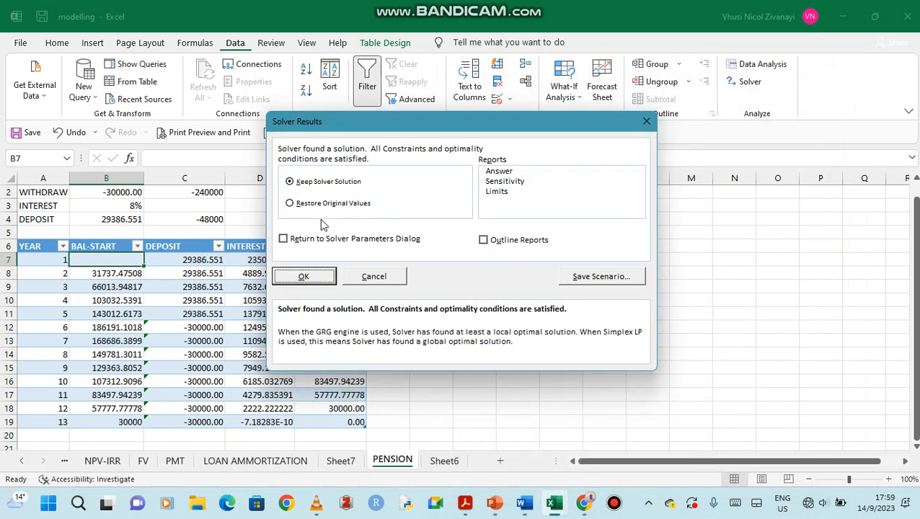
{"action": "left_click", "coordinate": [304, 277]}
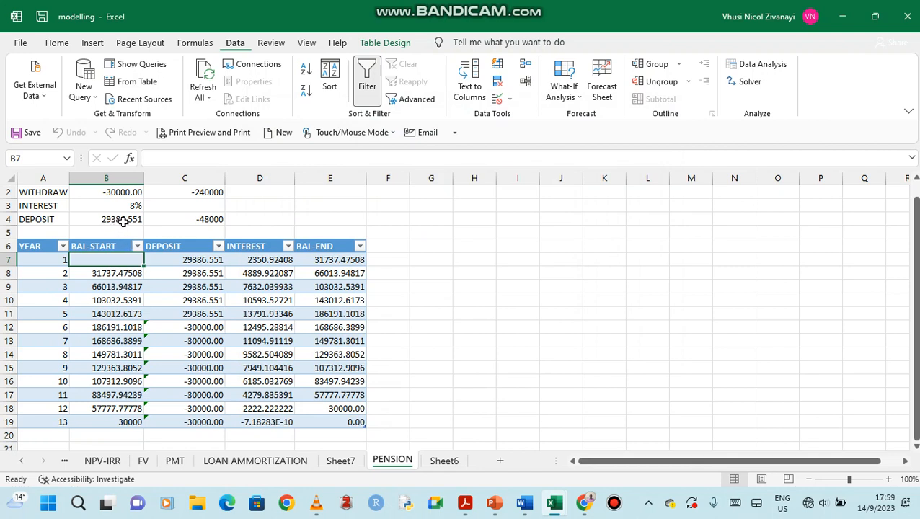
Examine the solved DEPOSIT amount in B4, the year 1 to 5 deposits in C7:C11, and the year 13 BAL-END in E19
{"action": "left_click", "coordinate": [112, 220]}
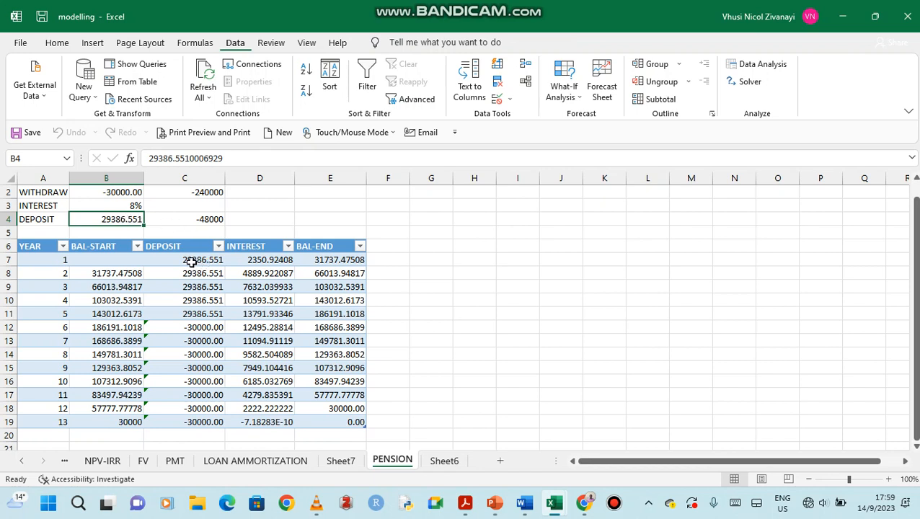
{"action": "left_click_drag", "start_coordinate": [191, 261], "coordinate": [189, 314]}
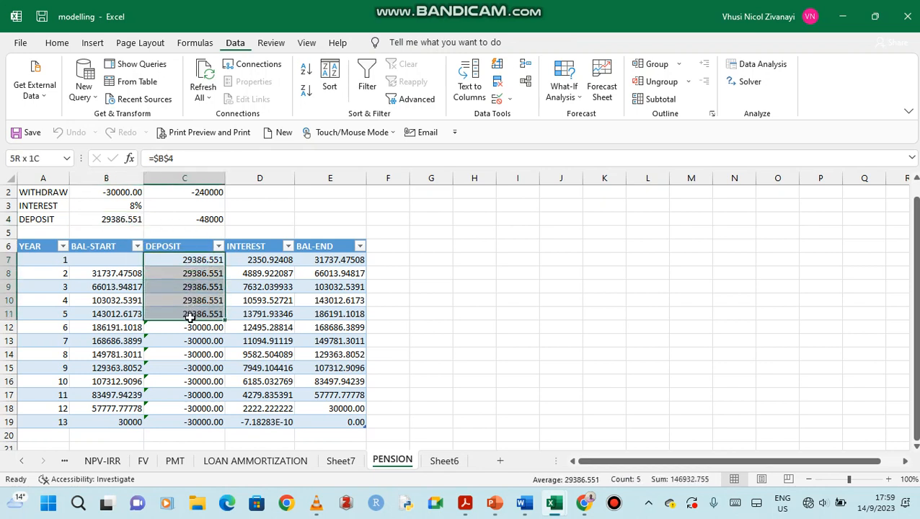
{"action": "left_click", "coordinate": [335, 423]}
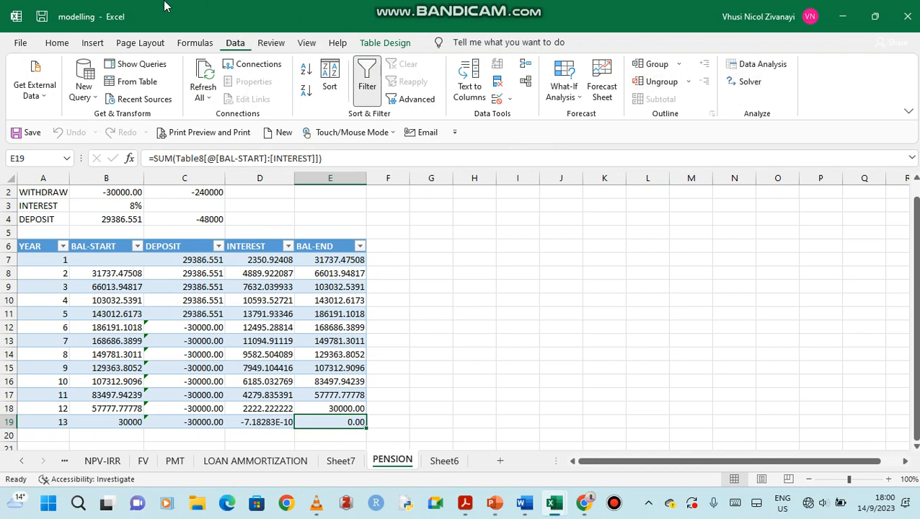
Open the application's Options dialog from the workbook's file settings
{"action": "left_click", "coordinate": [21, 43]}
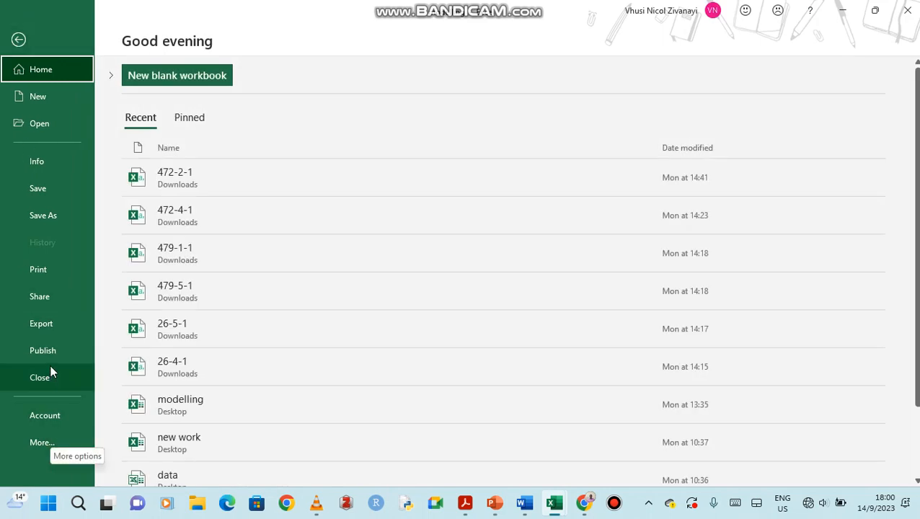
{"action": "left_click", "coordinate": [55, 441]}
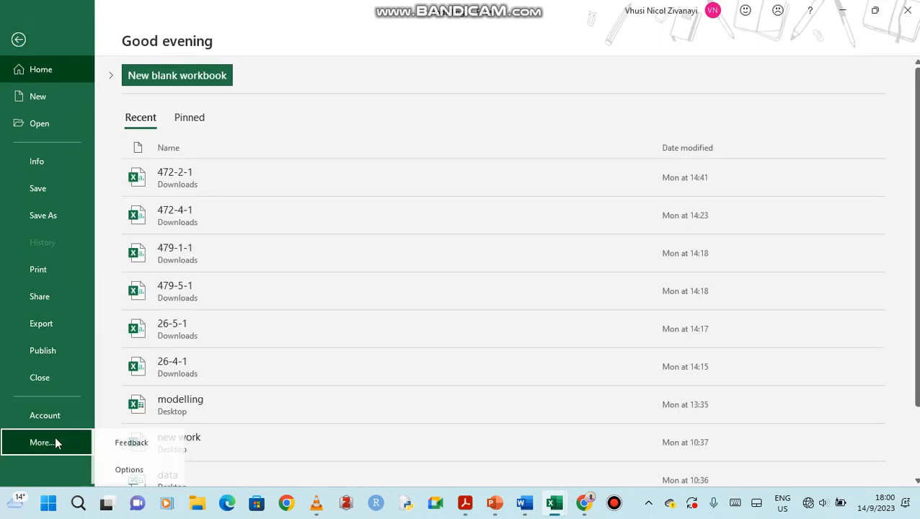
{"action": "left_click", "coordinate": [124, 474]}
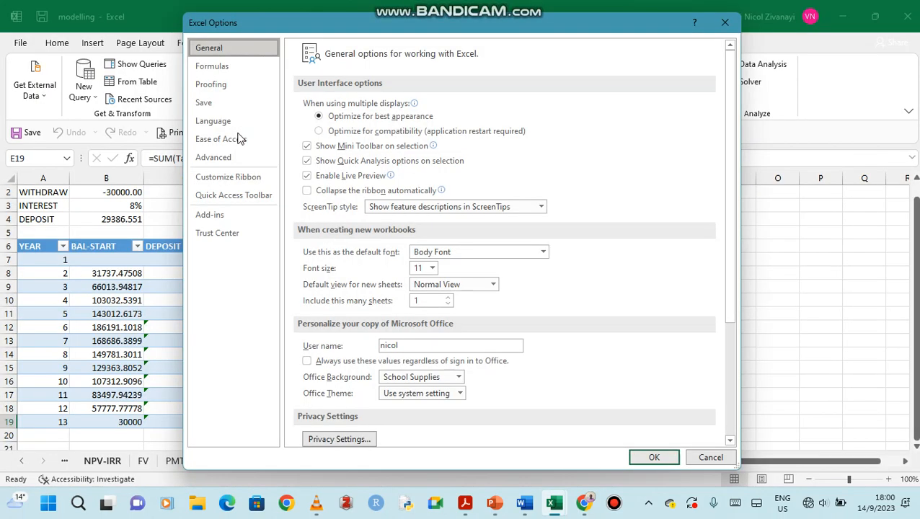